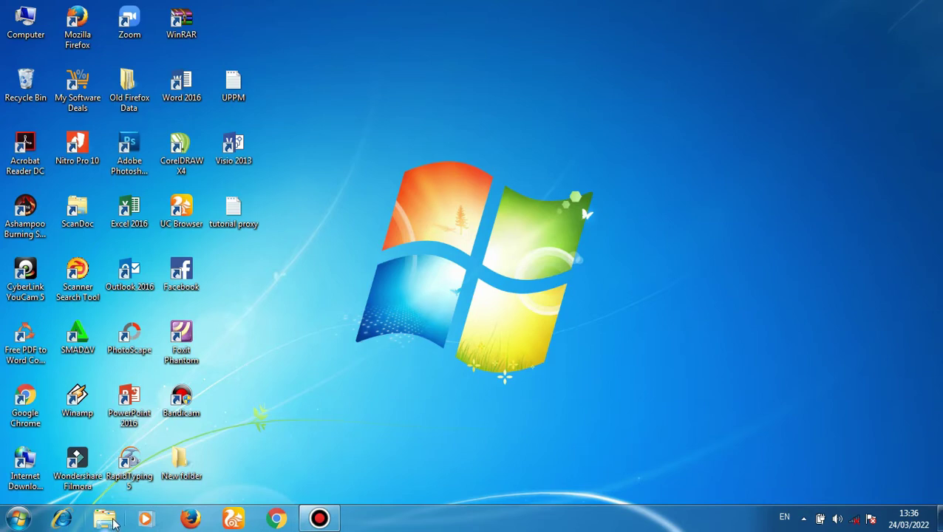
left_click(111, 523)
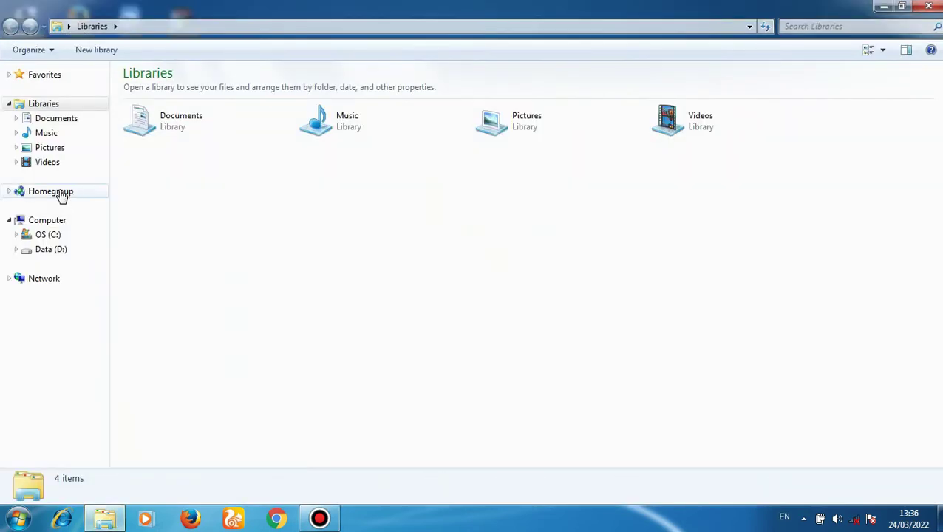
left_click(45, 147)
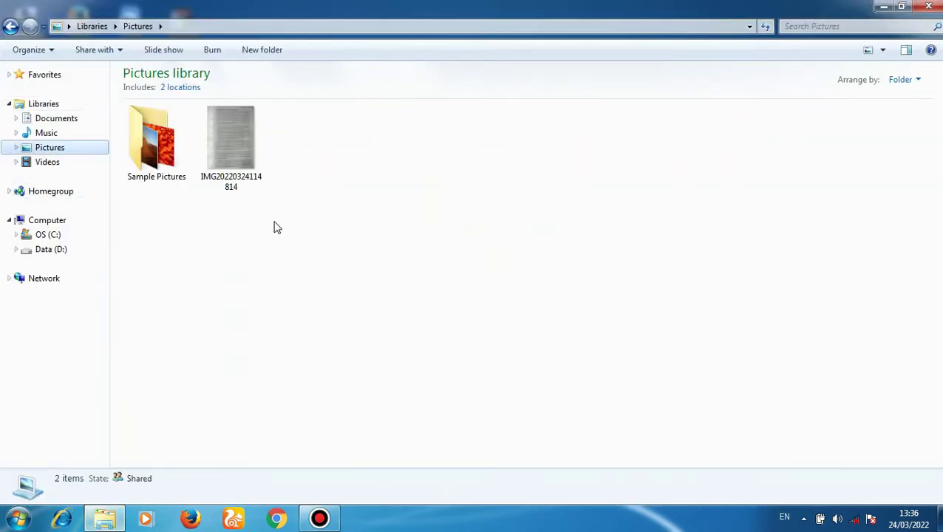
double_click(237, 148)
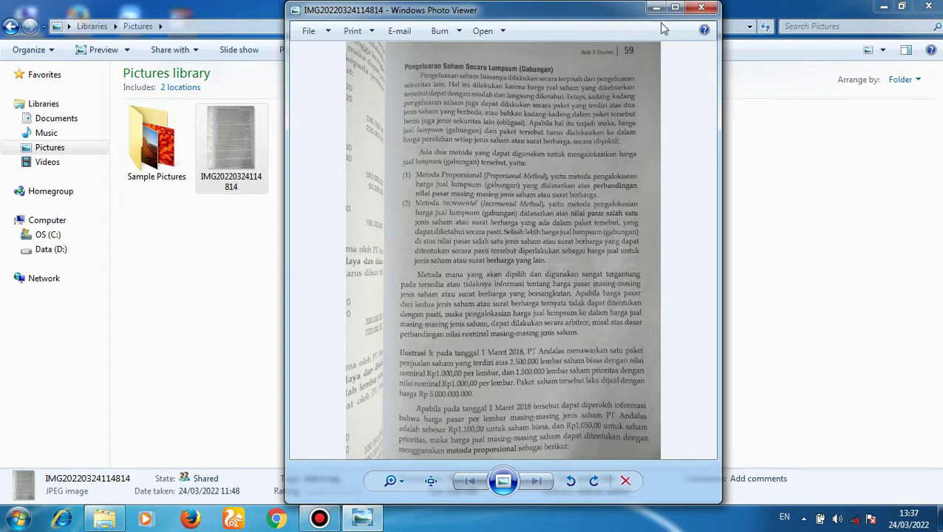
left_click(701, 7)
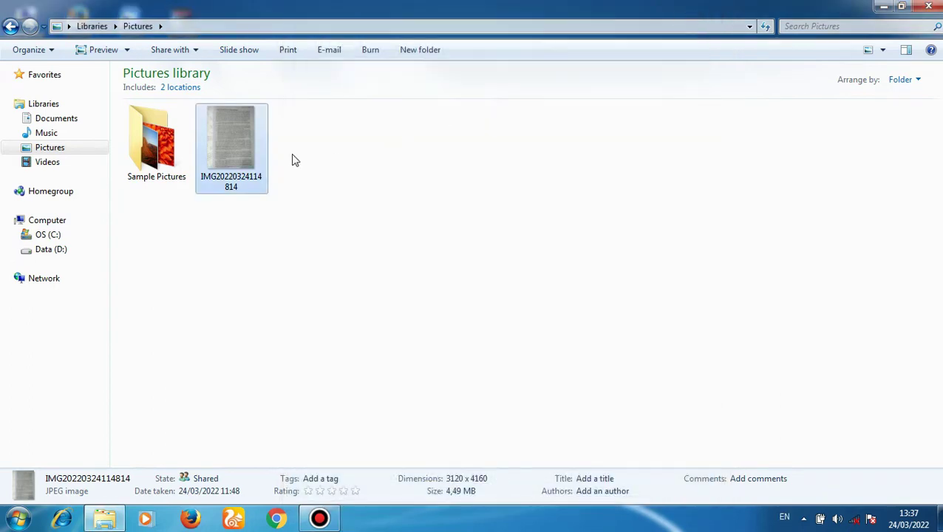
right_click(239, 146)
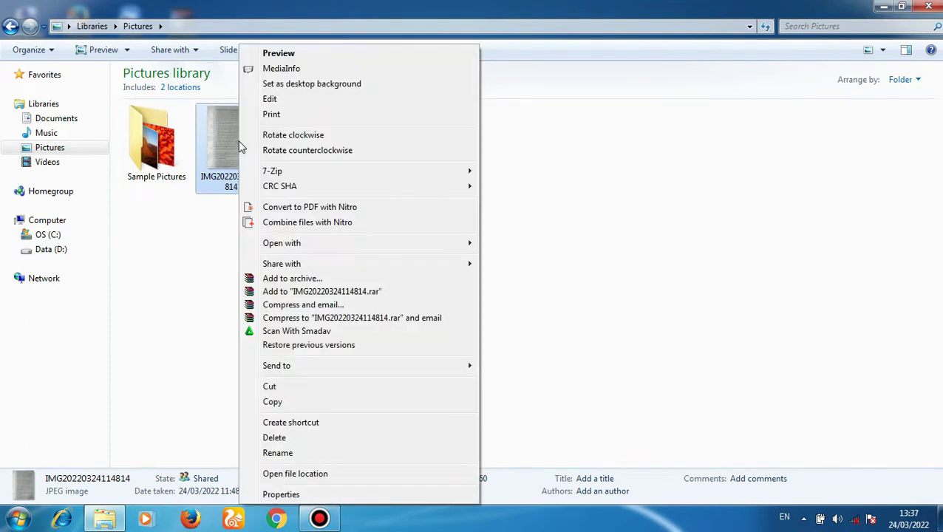
left_click(279, 403)
left_click(112, 521)
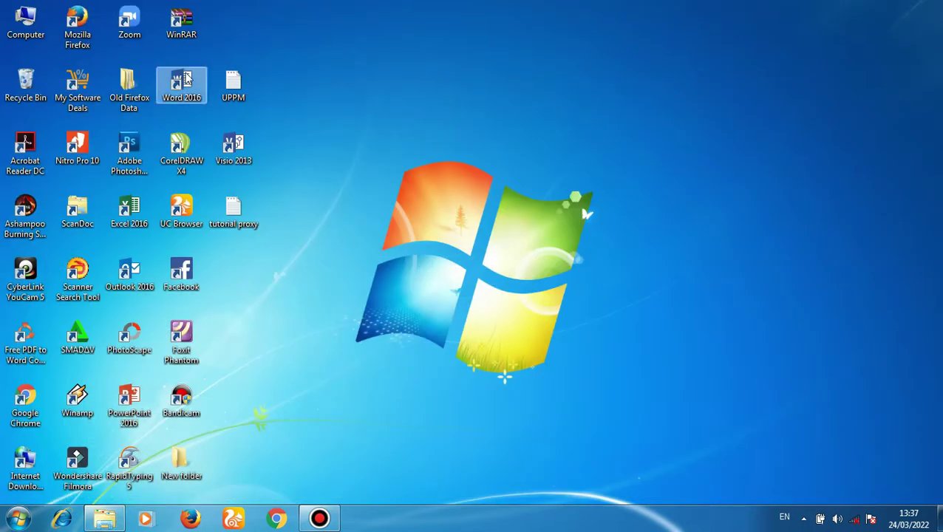
Launch Word 2016, create a blank document, paste the copied photo, and select it.
double_click(187, 86)
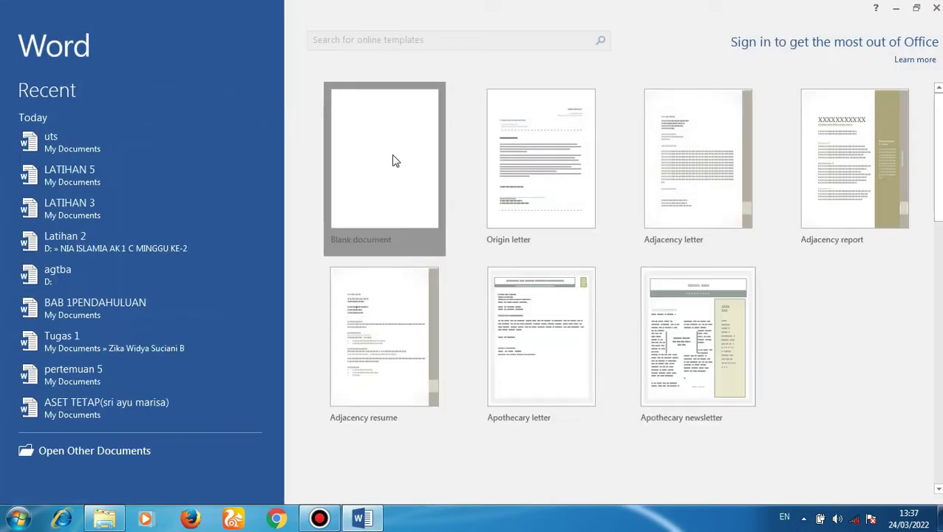
left_click(393, 159)
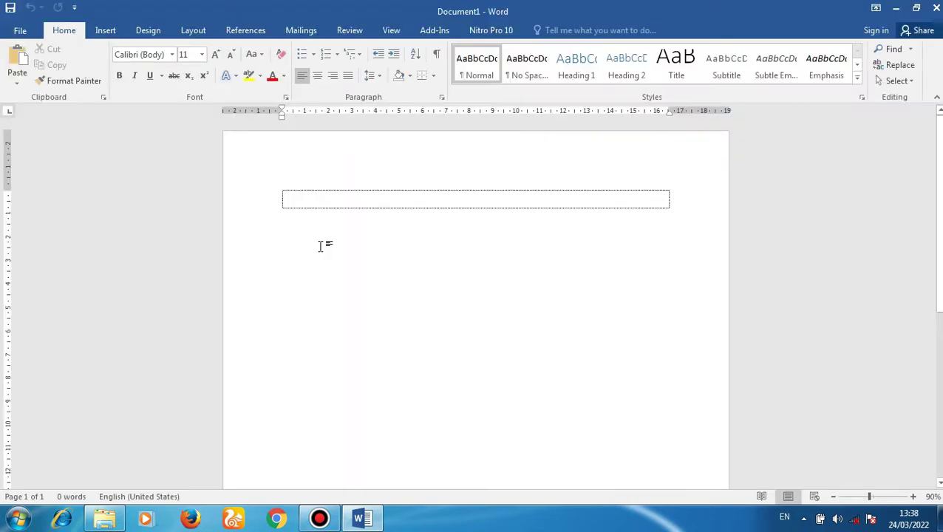
right_click(305, 201)
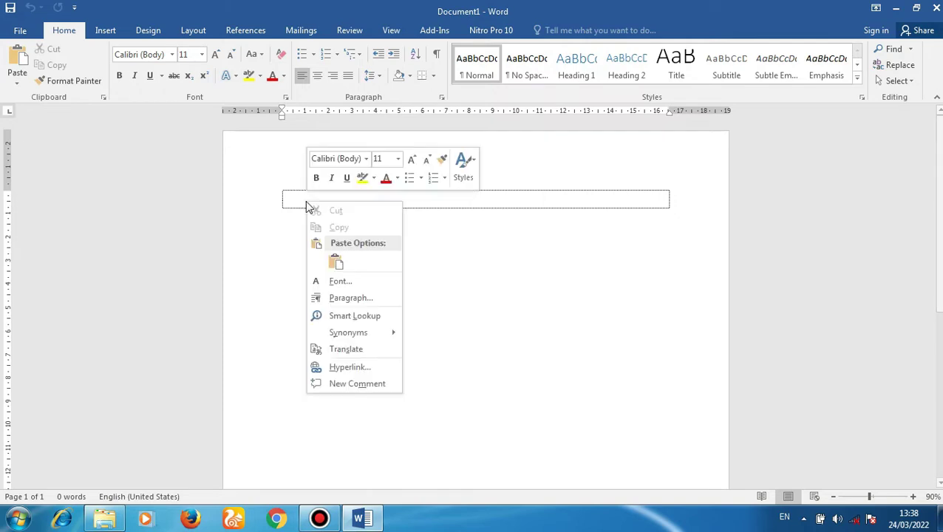
left_click(341, 269)
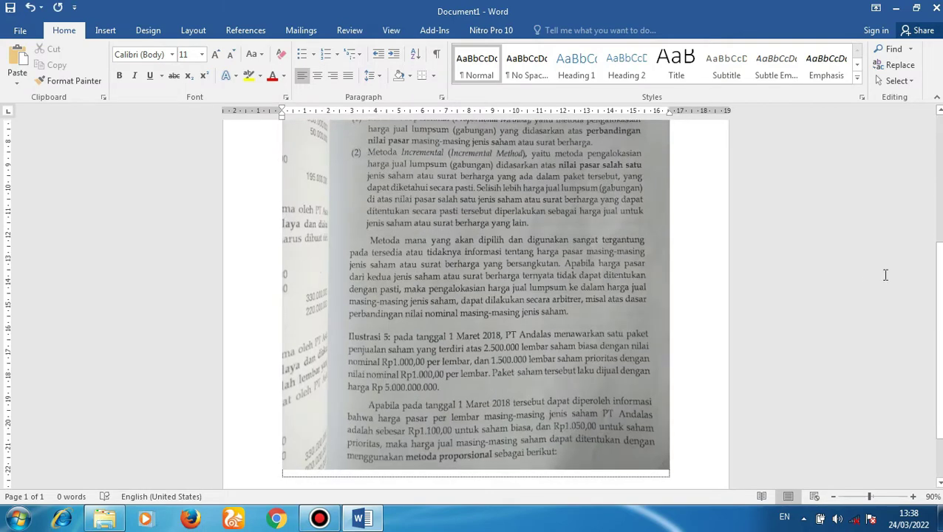
scroll(476, 303, "up", 2)
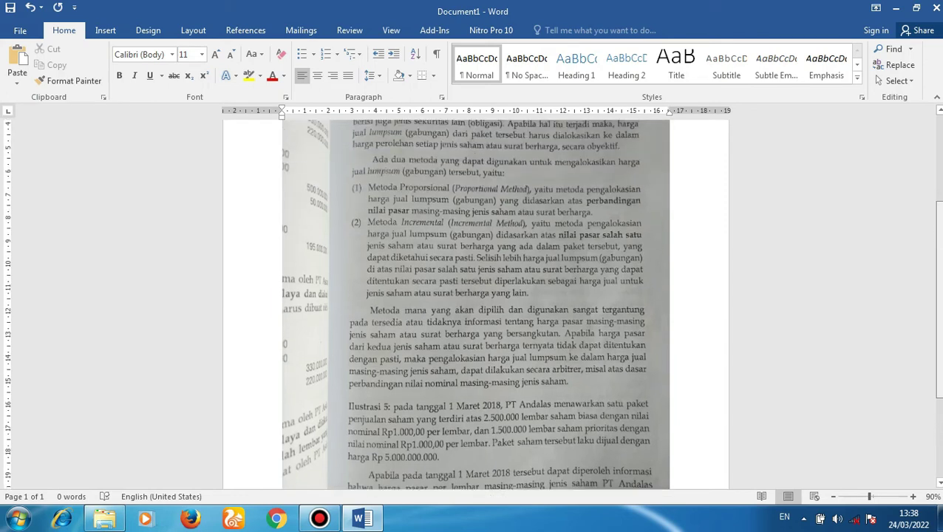
scroll(476, 304, "up", 2)
scroll(476, 303, "up", 2)
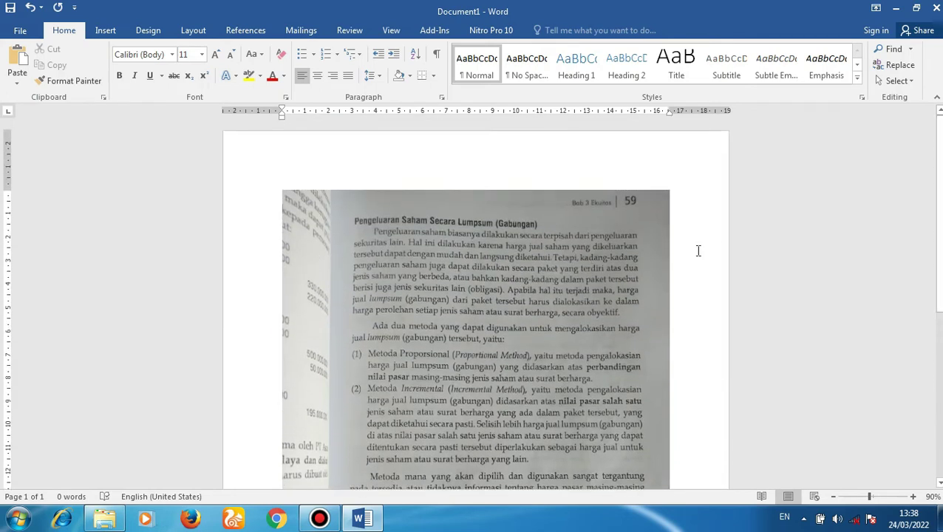
left_click(480, 279)
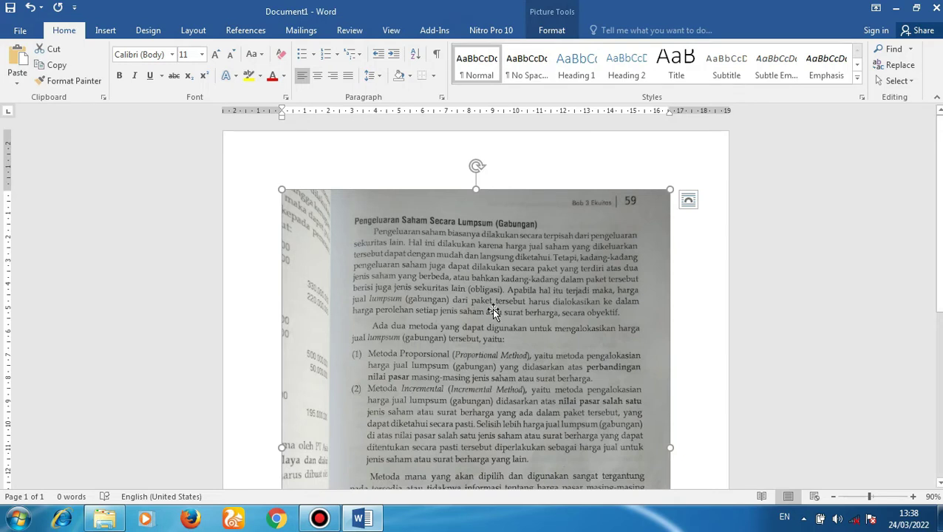
Crop the photo's top down to the heading and remove the right dark strip and left neighbouring page.
left_click(551, 33)
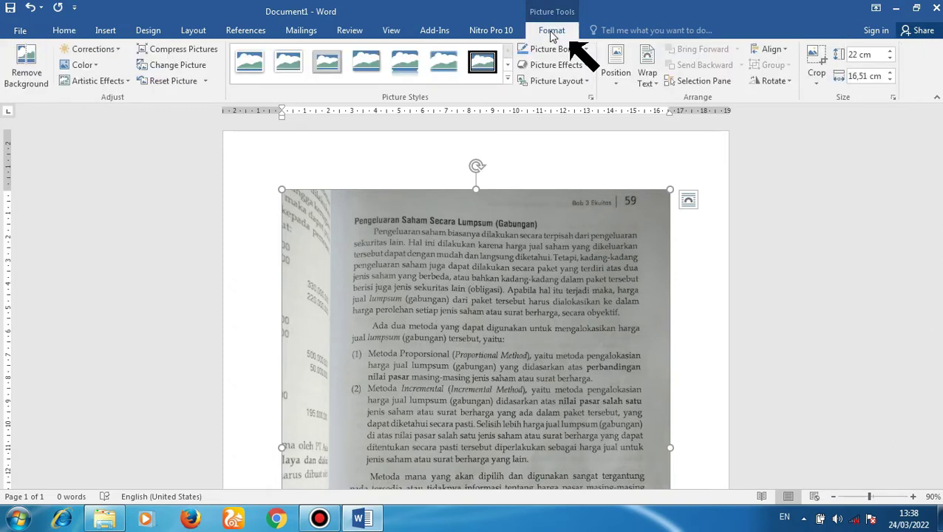
left_click(817, 59)
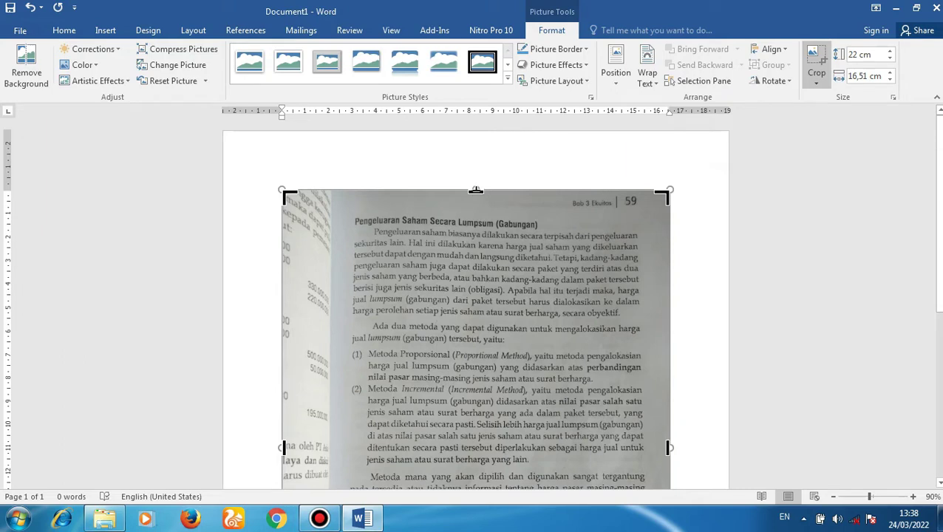
left_click_drag(476, 190, 476, 213)
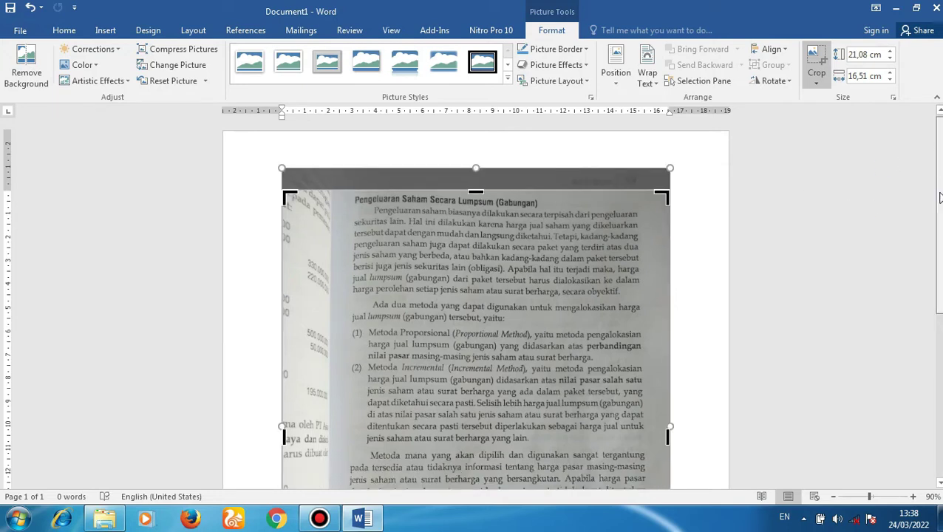
left_click_drag(940, 198, 939, 295)
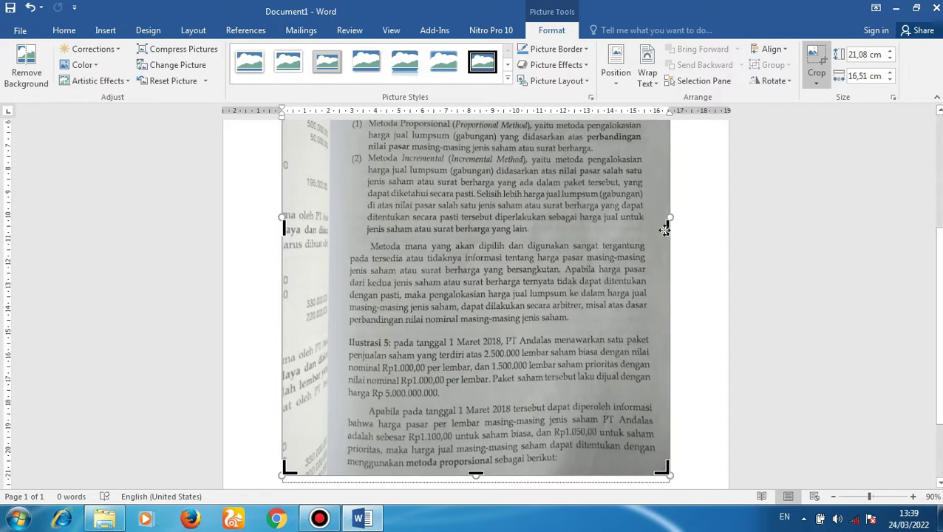
left_click_drag(668, 227, 659, 231)
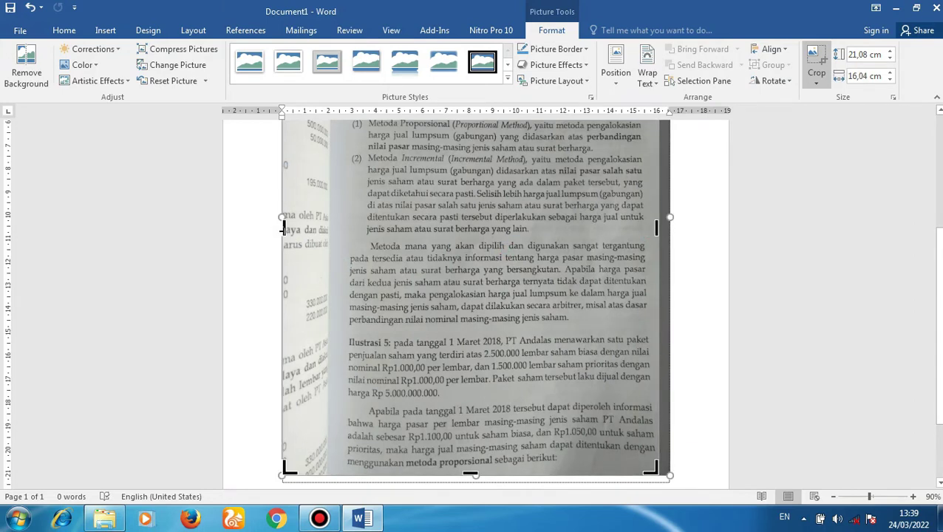
left_click_drag(301, 231, 343, 246)
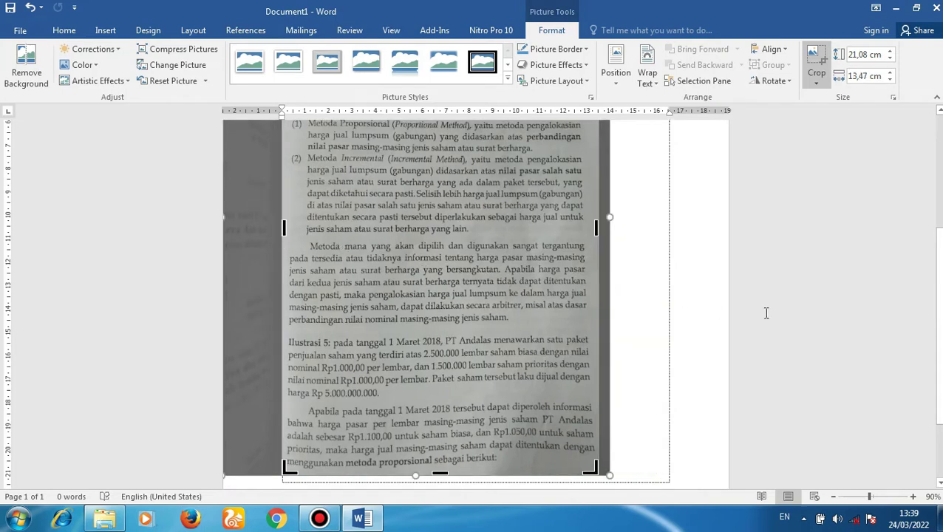
left_click_drag(939, 323, 940, 216)
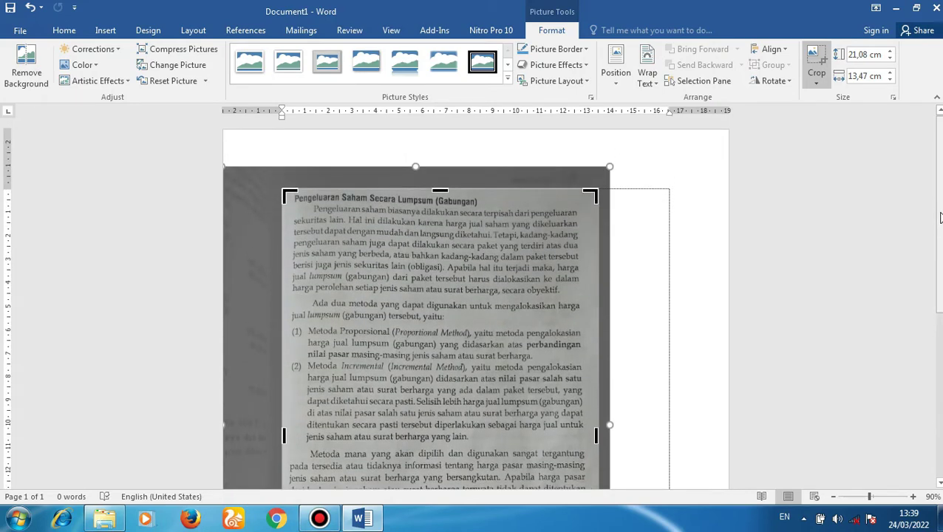
key("Escape")
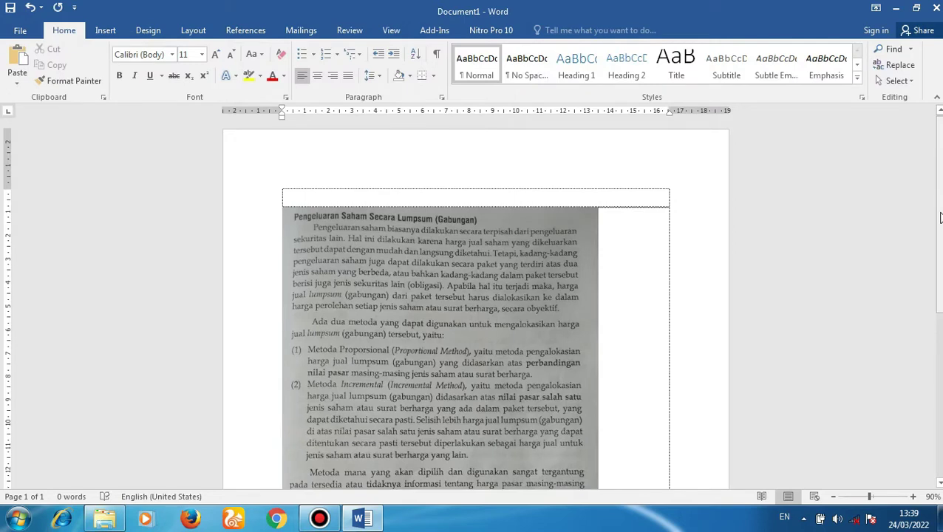
Enlarge the cropped photo to 16,54 cm wide by 21,38 cm tall on one page.
left_click_drag(940, 217, 940, 353)
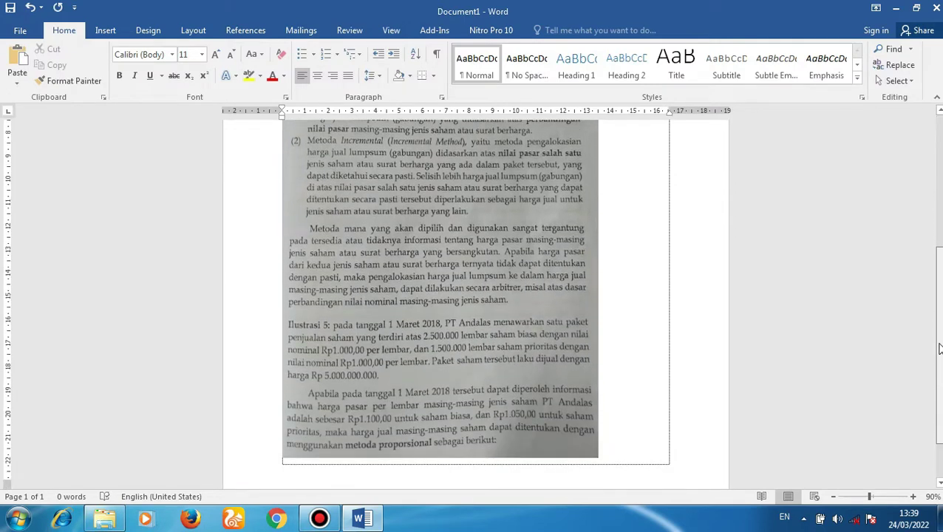
left_click(474, 305)
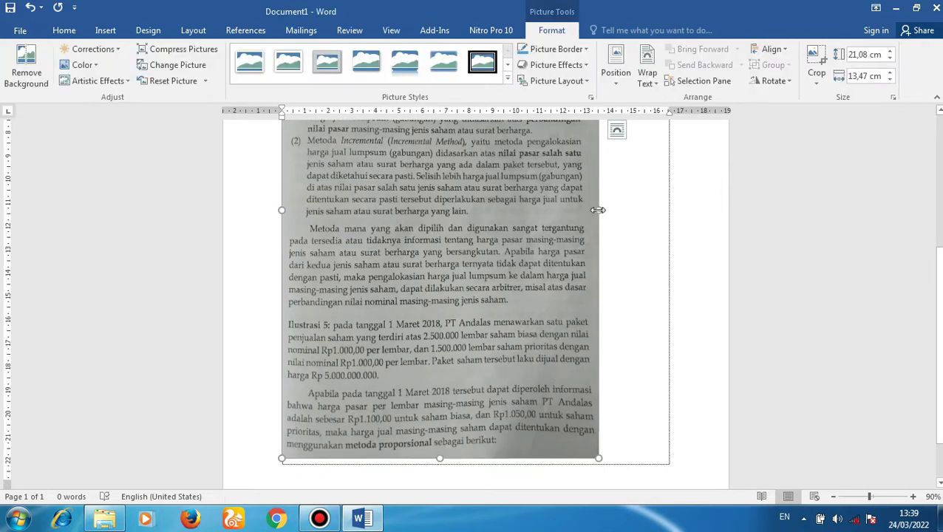
left_click_drag(599, 210, 671, 215)
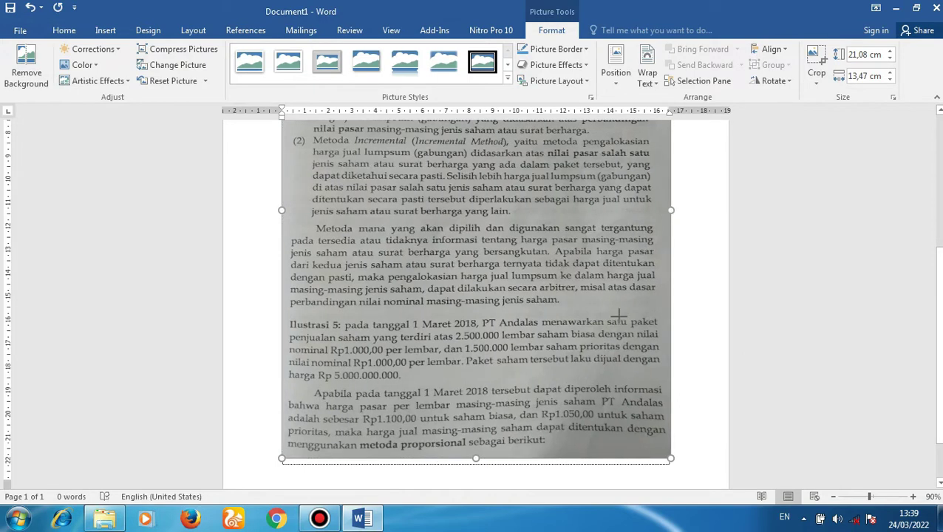
left_click_drag(478, 459, 476, 464)
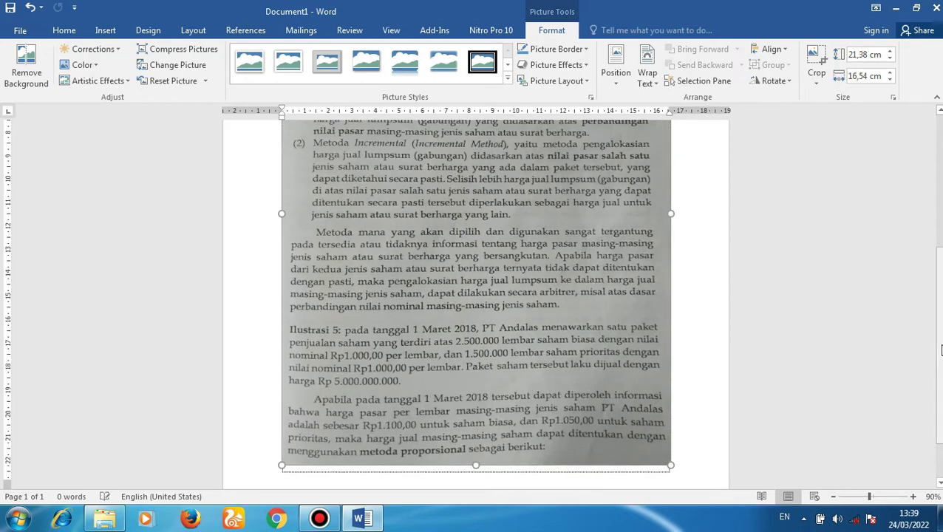
scroll(490, 282, "up", 3)
scroll(489, 282, "up", 2)
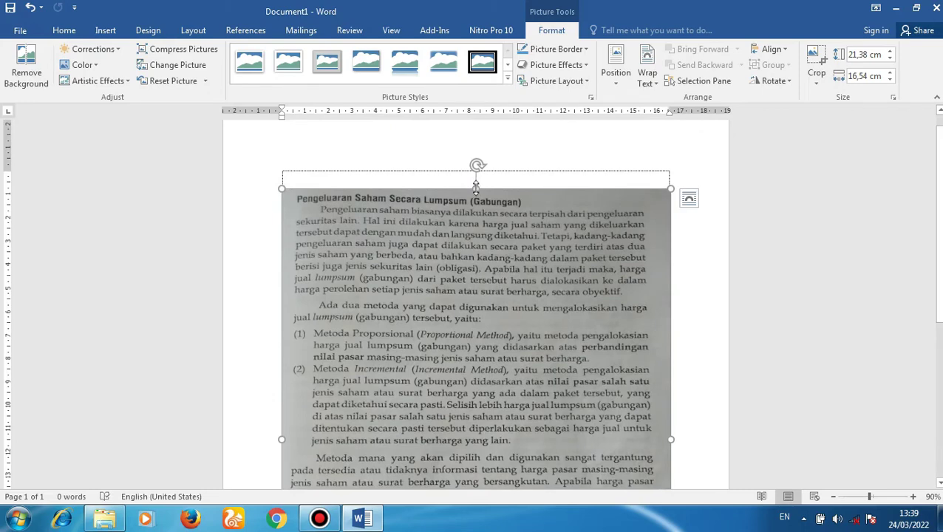
left_click_drag(476, 188, 477, 171)
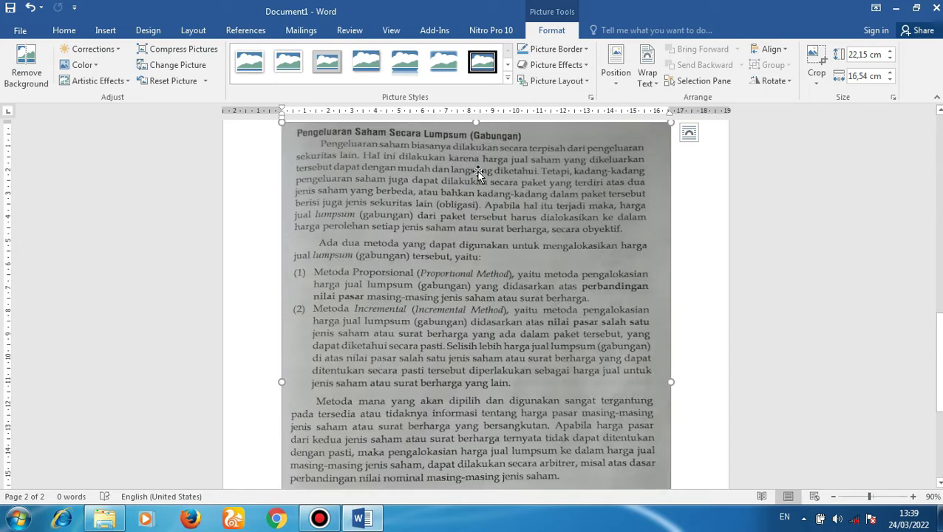
left_click_drag(939, 362, 941, 194)
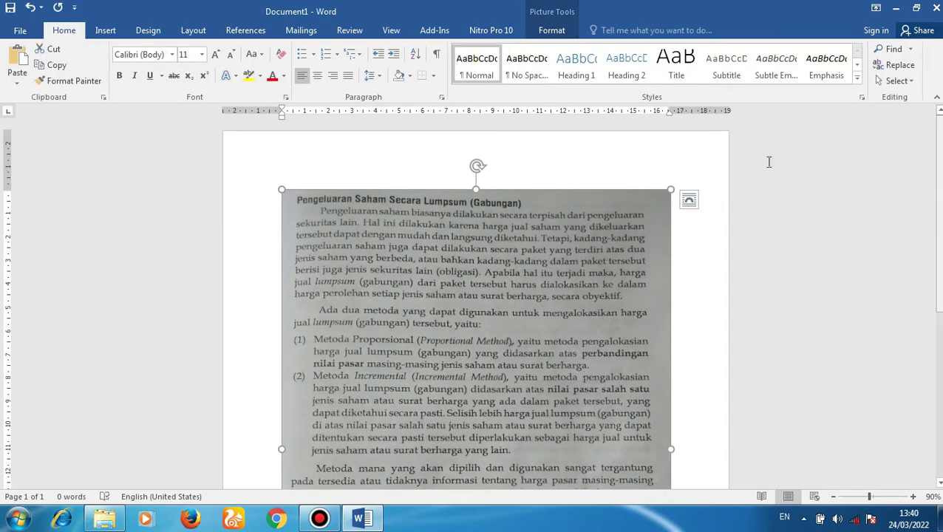
Save the document to the Pictures library as PDF 'foto buku menjadi teks'.
left_click(20, 33)
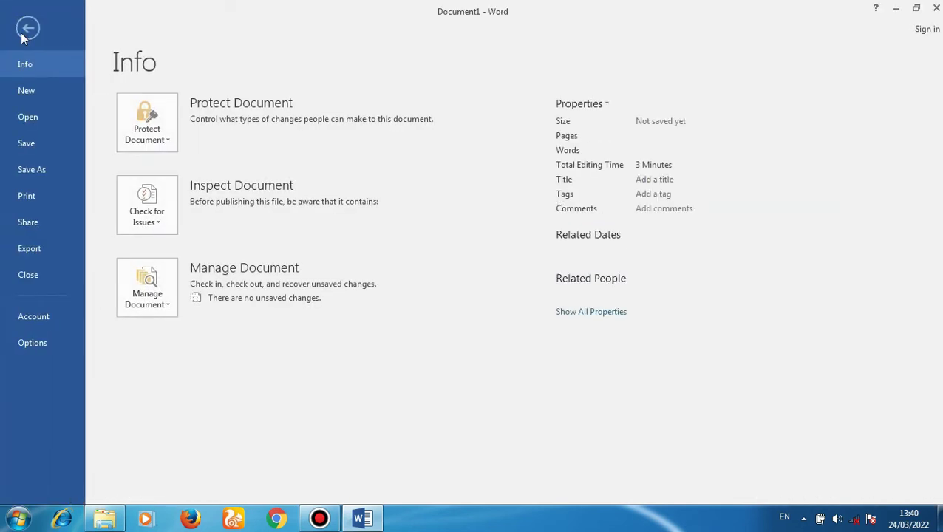
left_click(50, 169)
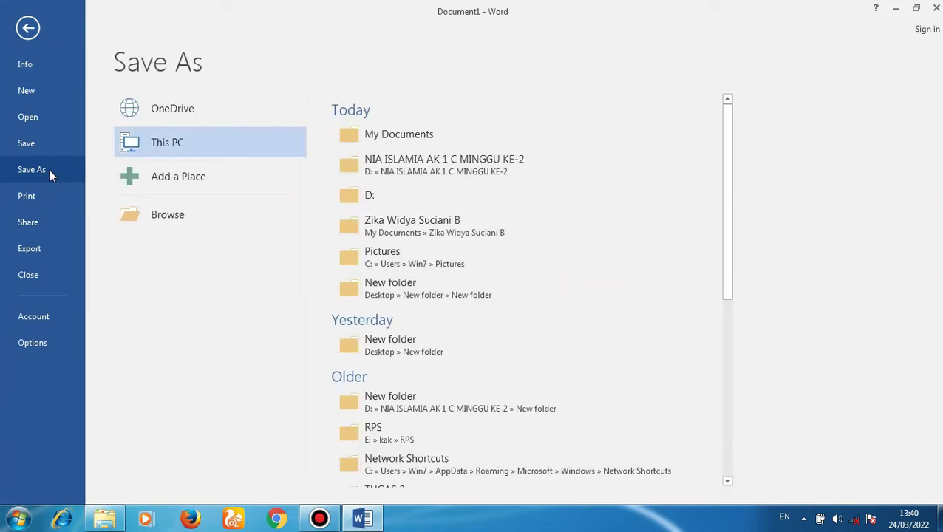
left_click(176, 216)
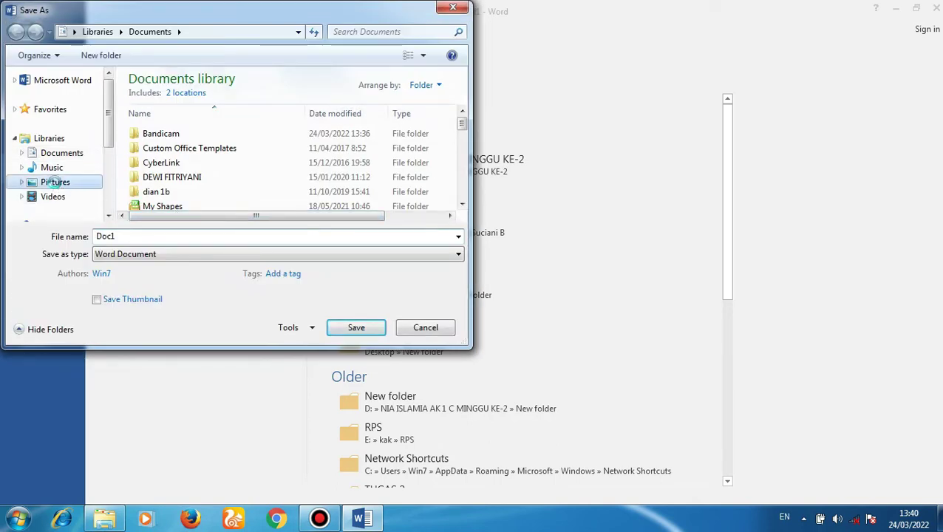
left_click(56, 185)
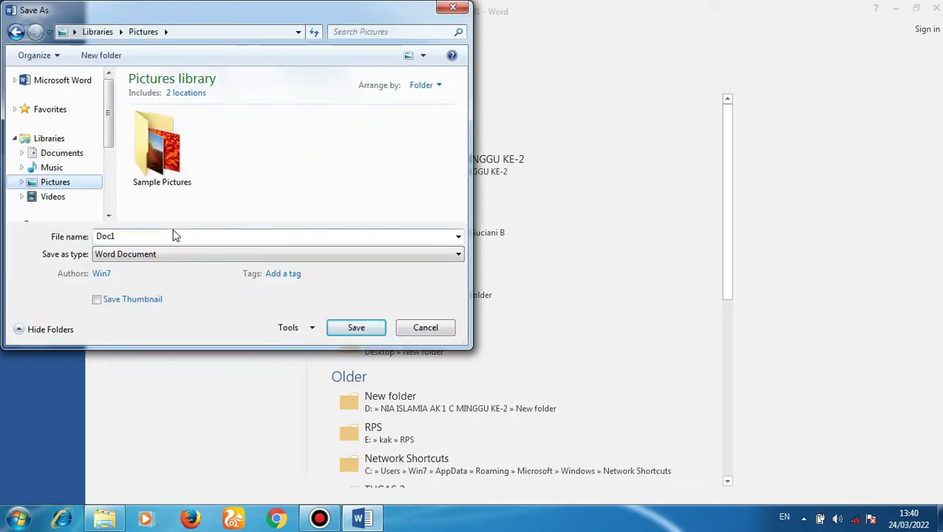
left_click(150, 235)
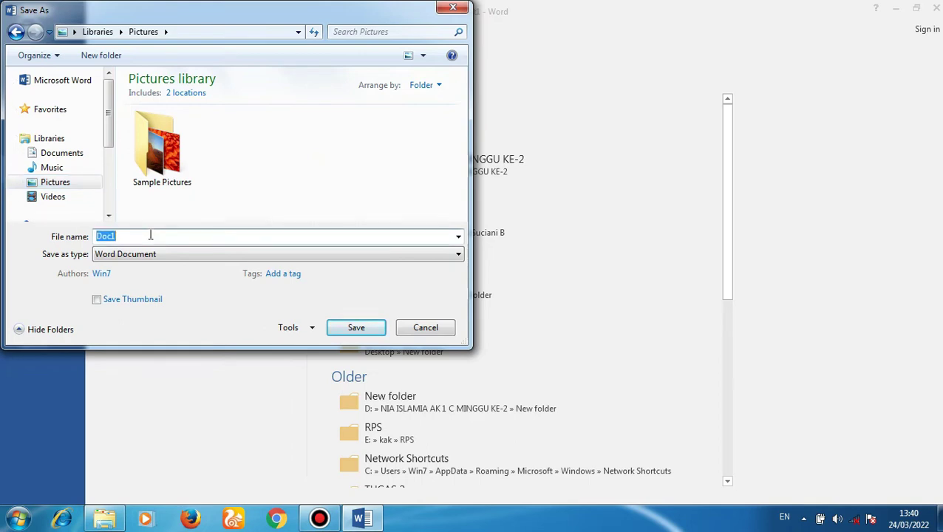
type("foto buku menjadi teks")
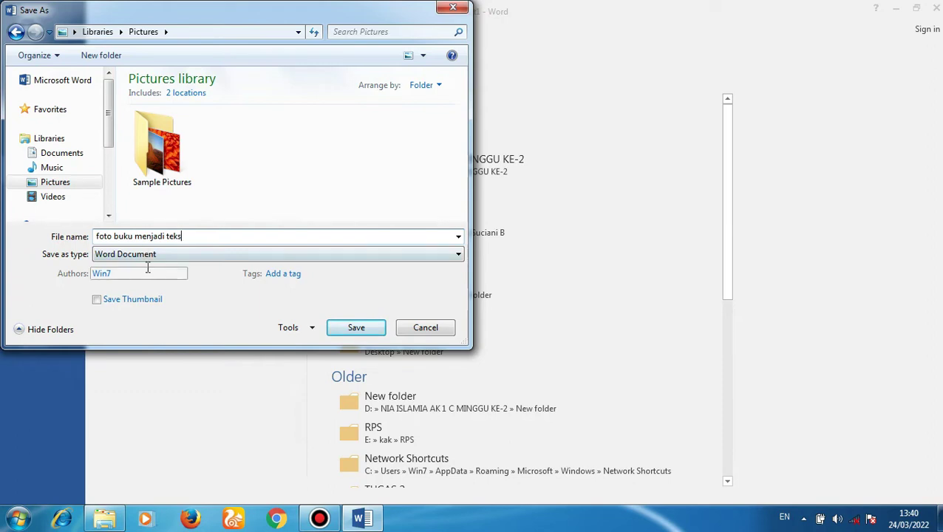
left_click(192, 256)
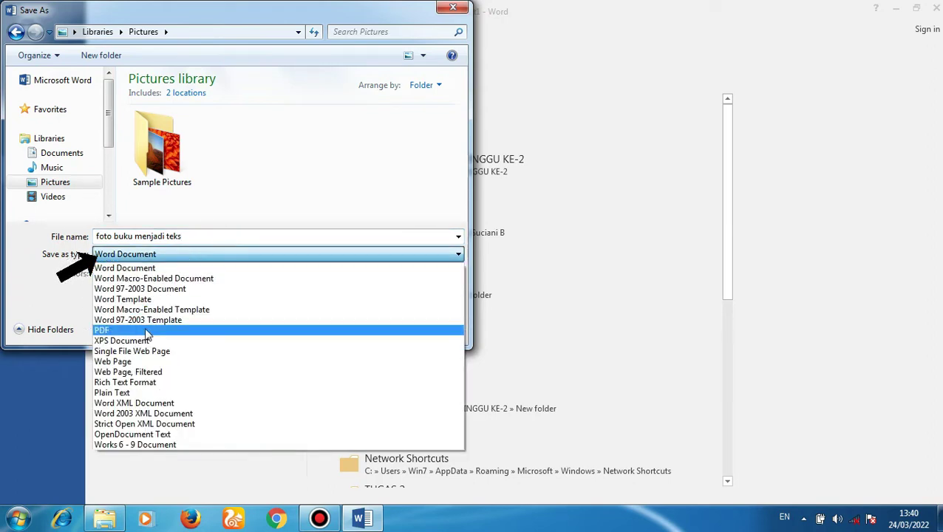
left_click(112, 332)
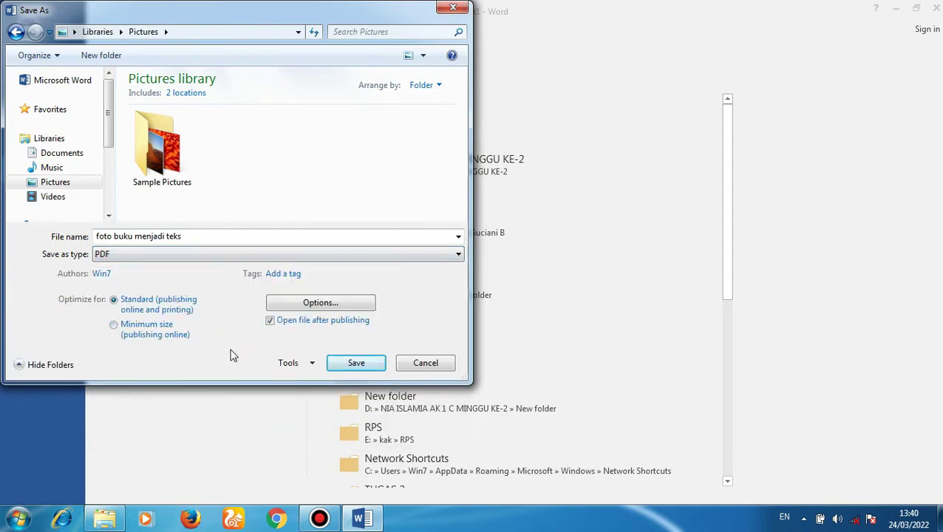
left_click(349, 365)
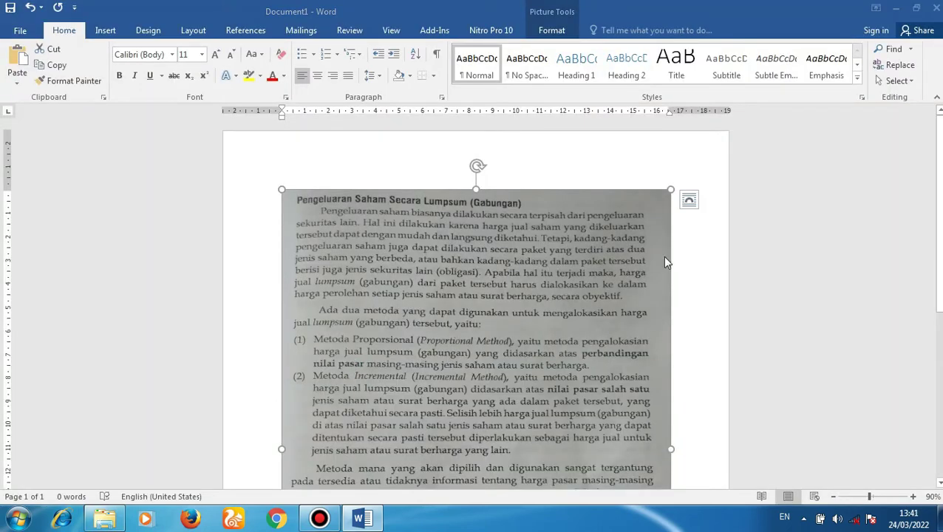
Close Word, discarding changes to the photo document.
left_click(543, 294)
left_click_drag(941, 173, 940, 165)
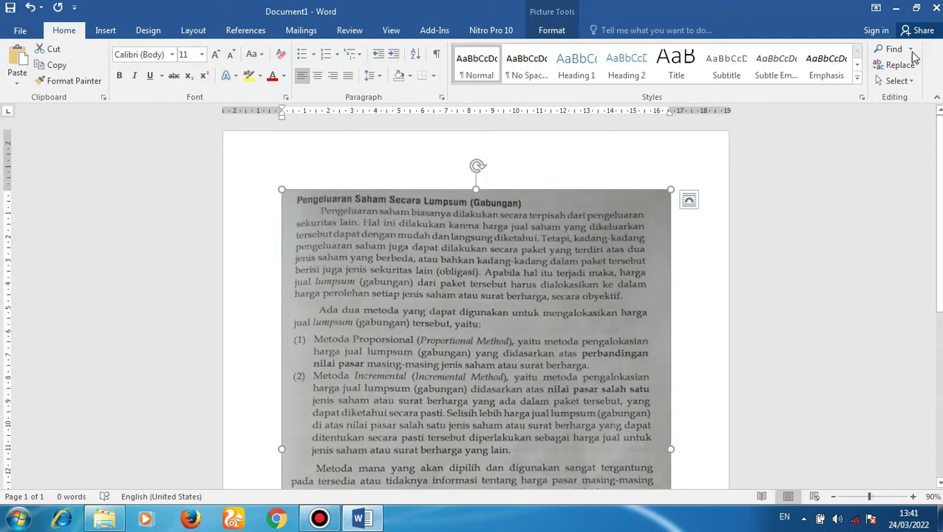
left_click(937, 11)
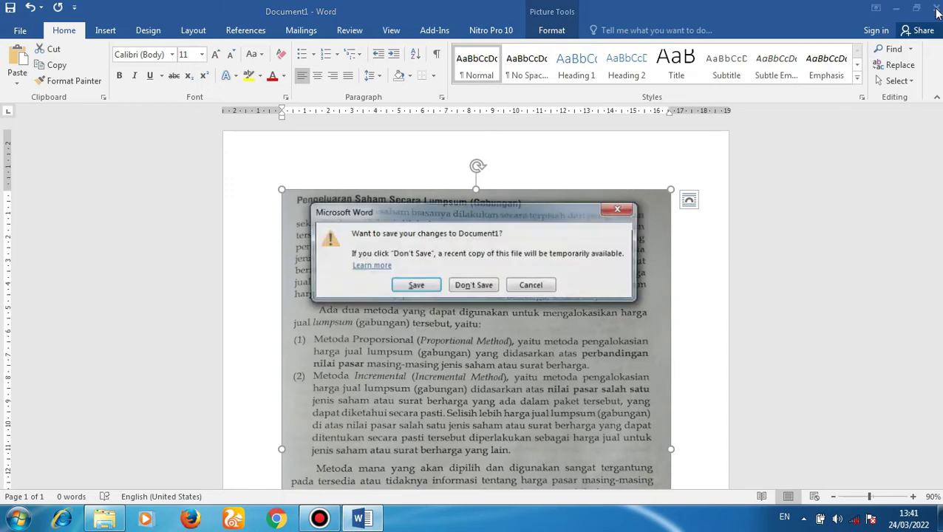
left_click(473, 286)
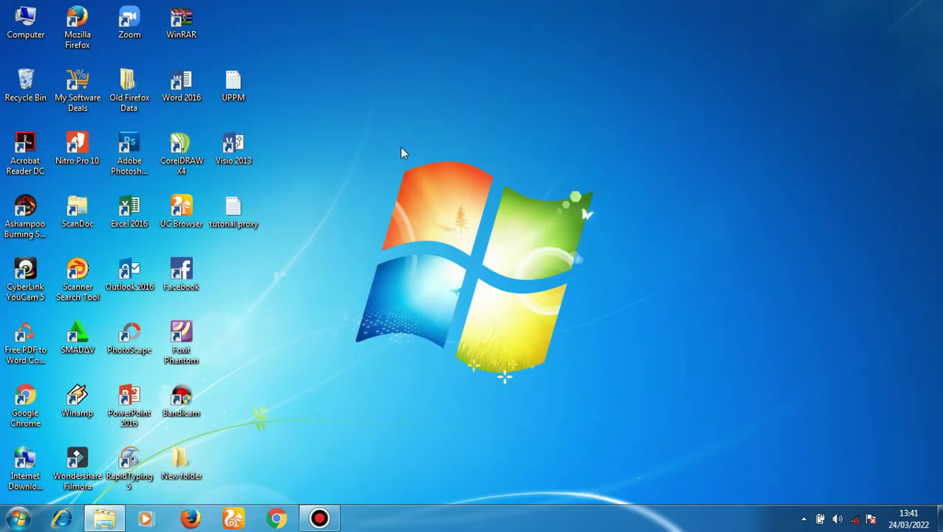
left_click(104, 519)
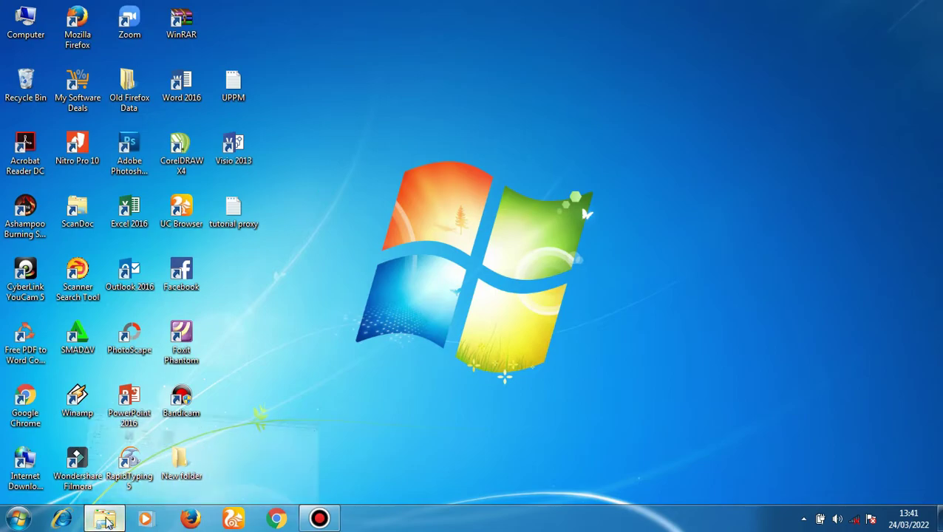
left_click(235, 152)
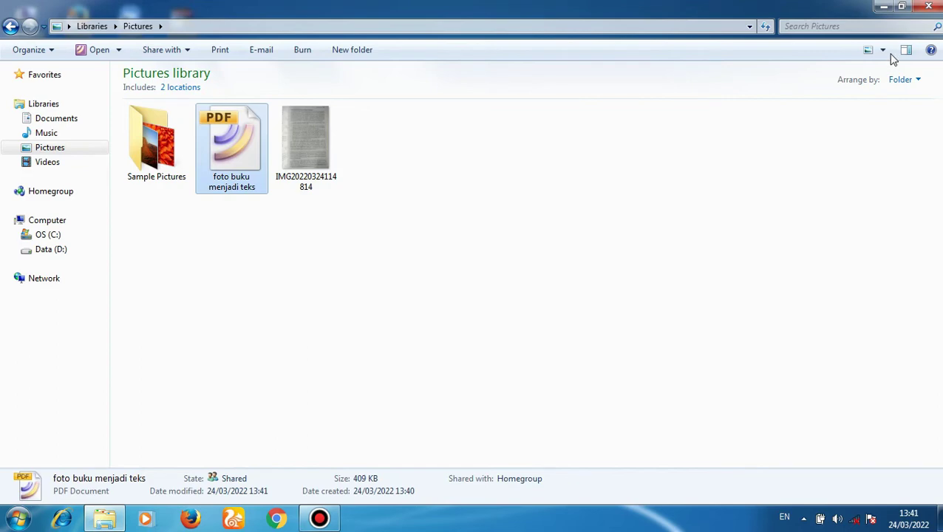
left_click(884, 7)
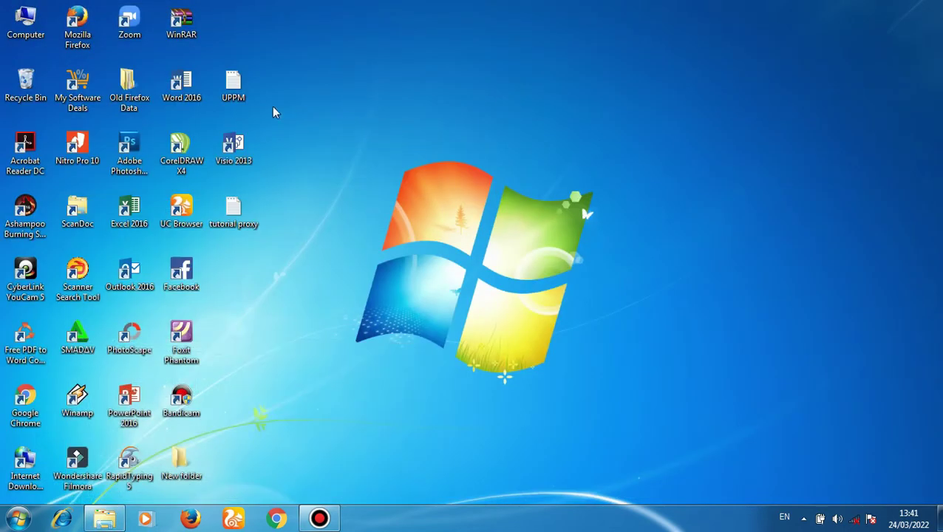
Relaunch Word 2016 and create a new blank Document1 with the Insert tab showing.
double_click(188, 89)
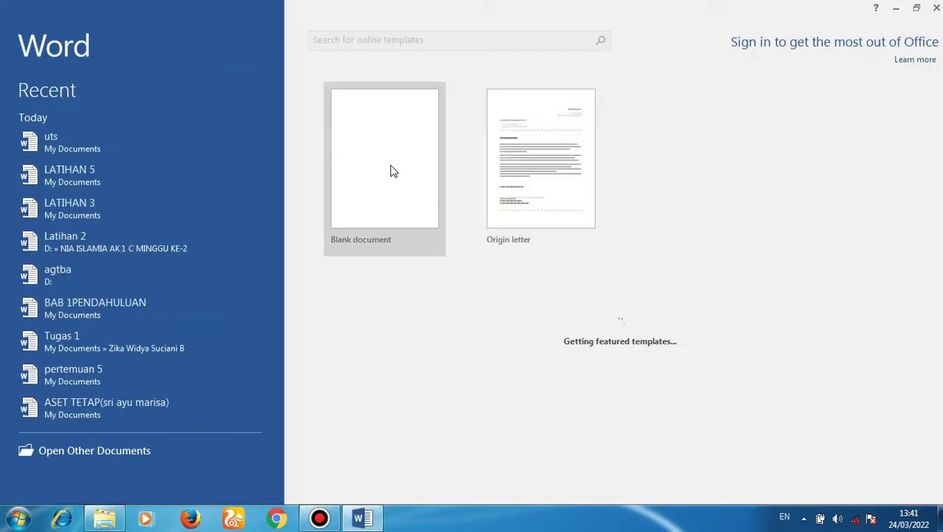
left_click(392, 171)
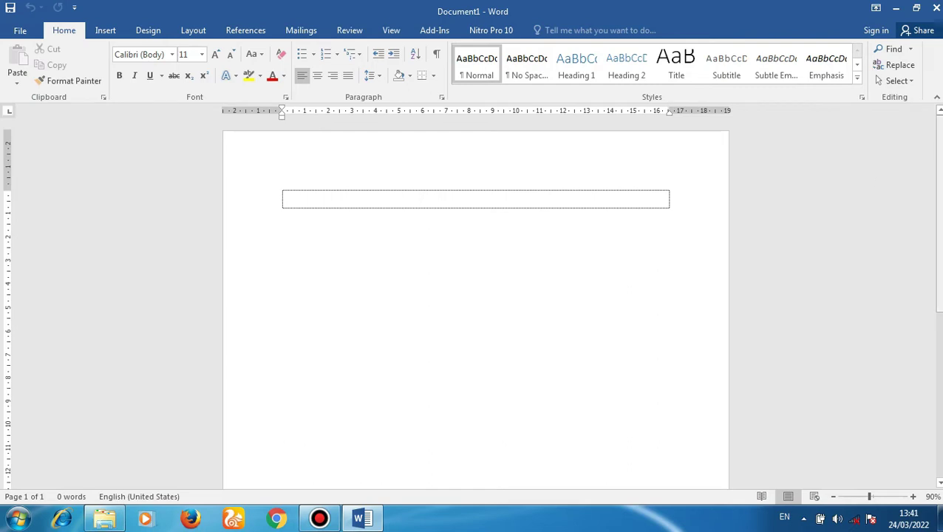
mouse_move(938, 204)
left_mouse_down()
mouse_move(934, 367)
mouse_move(940, 153)
left_mouse_up()
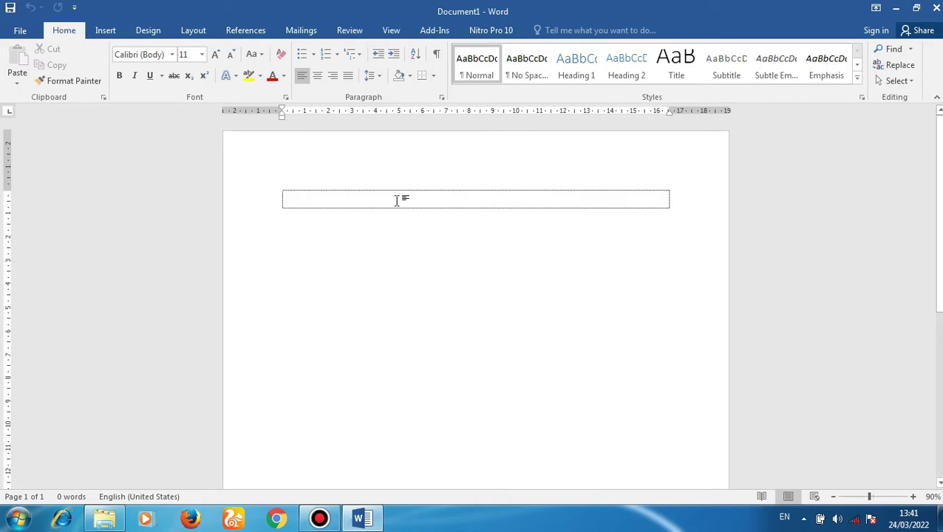
left_click(106, 31)
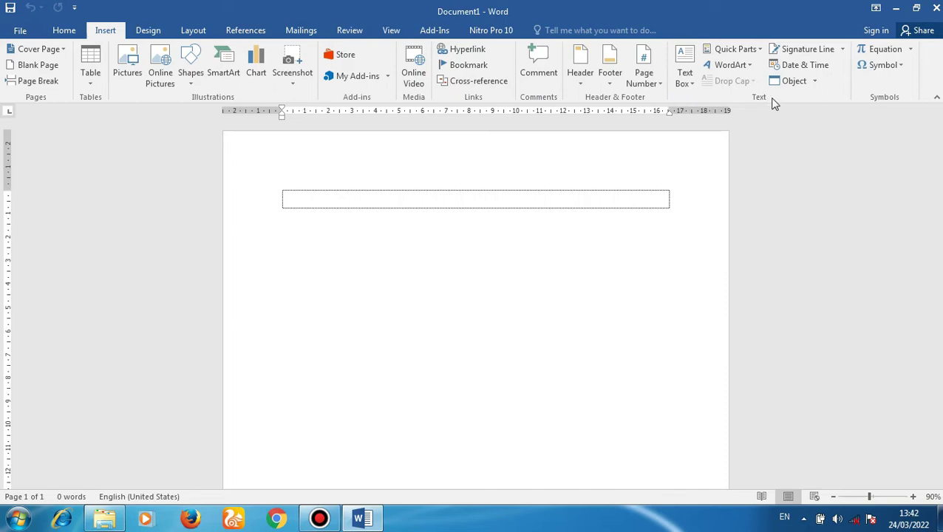
Insert the text of 'foto buku menjadi teks' PDF from Pictures using Object > Text from File.
left_click(816, 83)
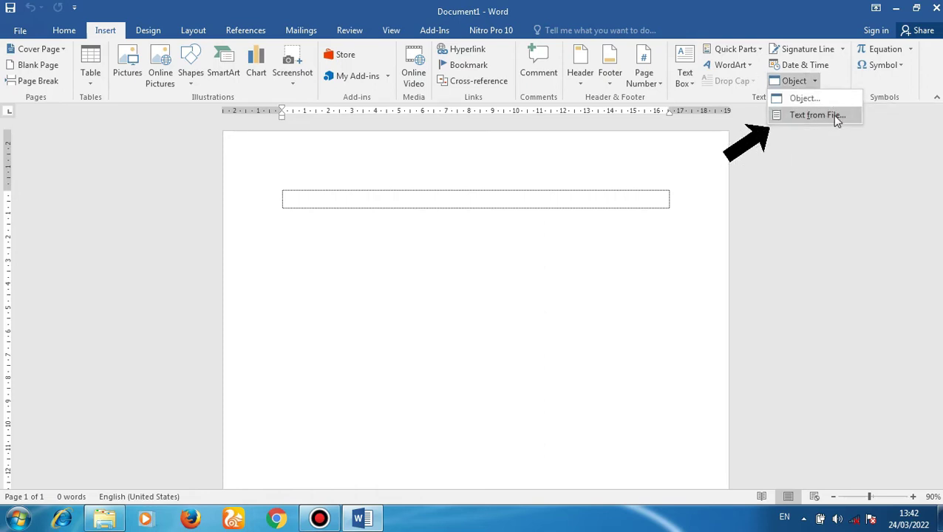
left_click(836, 117)
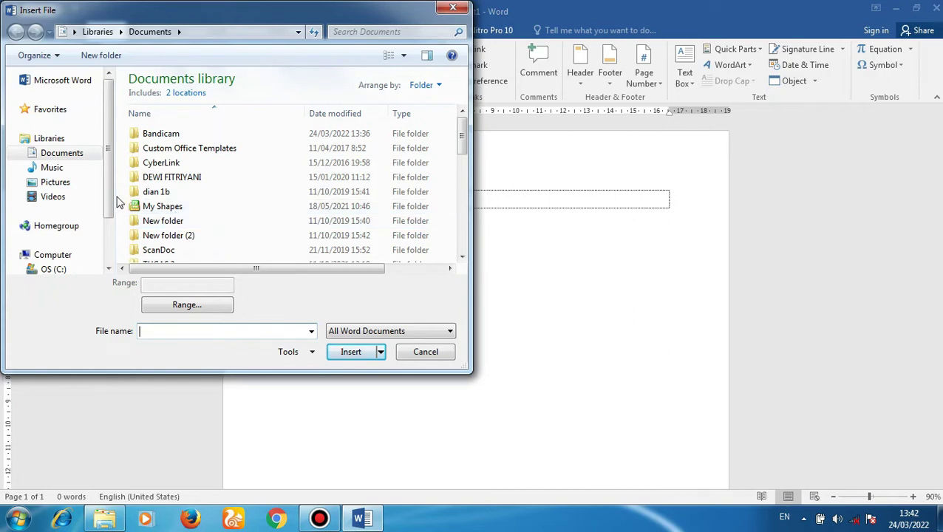
left_click(59, 183)
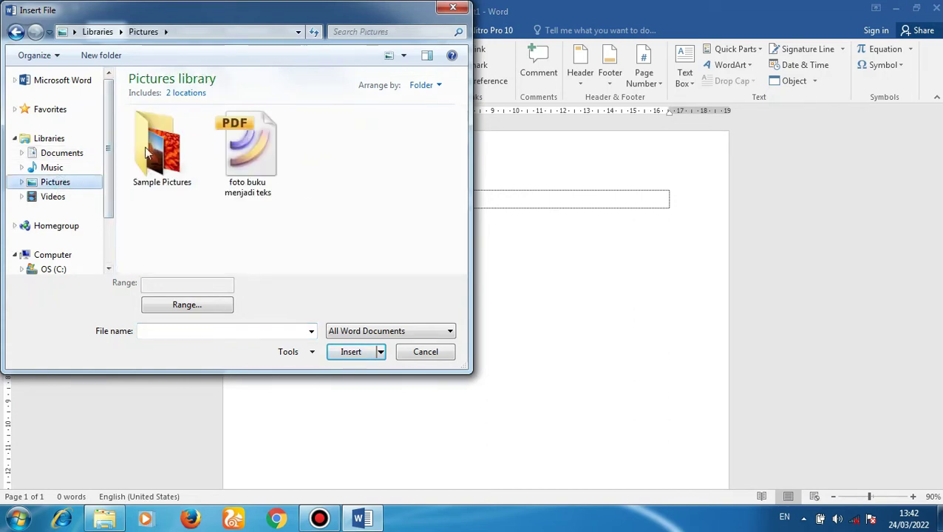
left_click(278, 167)
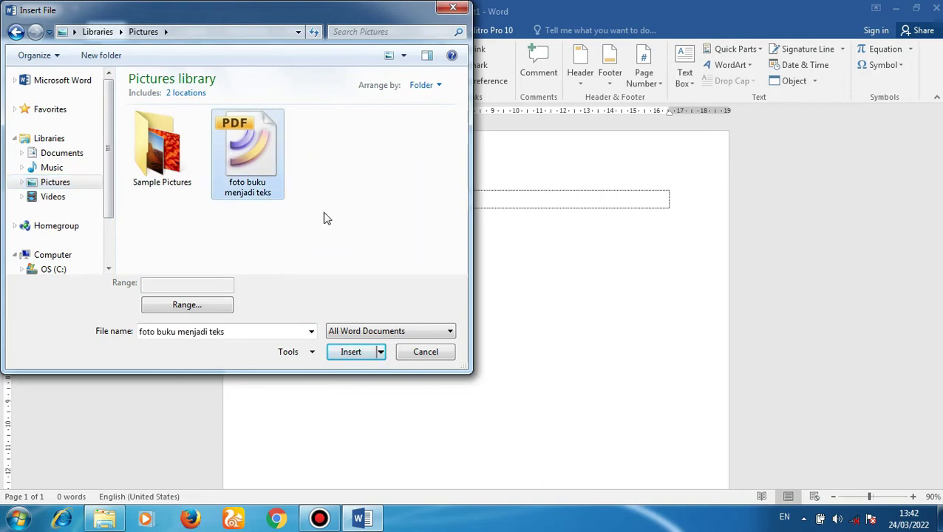
left_click(352, 352)
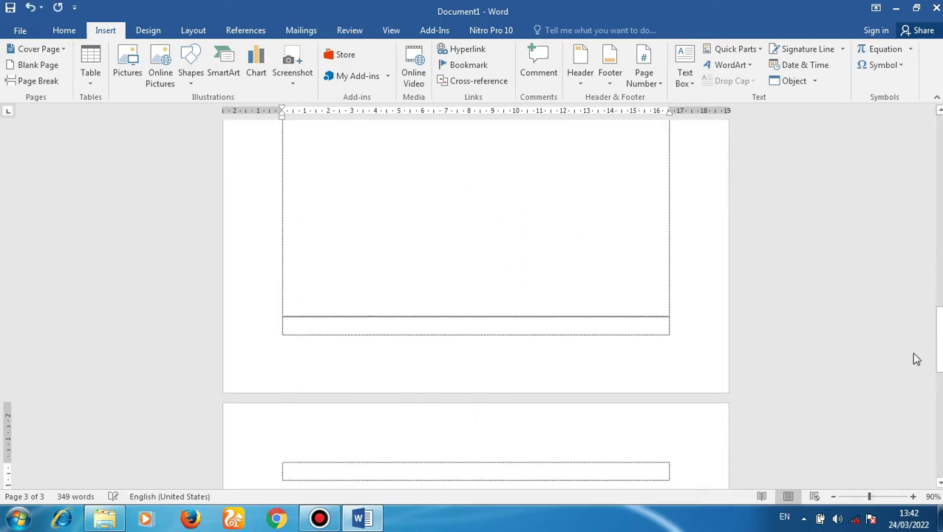
Select the text from the opening word 'pengeluaran' down to the end of method (1).
left_click_drag(936, 348, 937, 148)
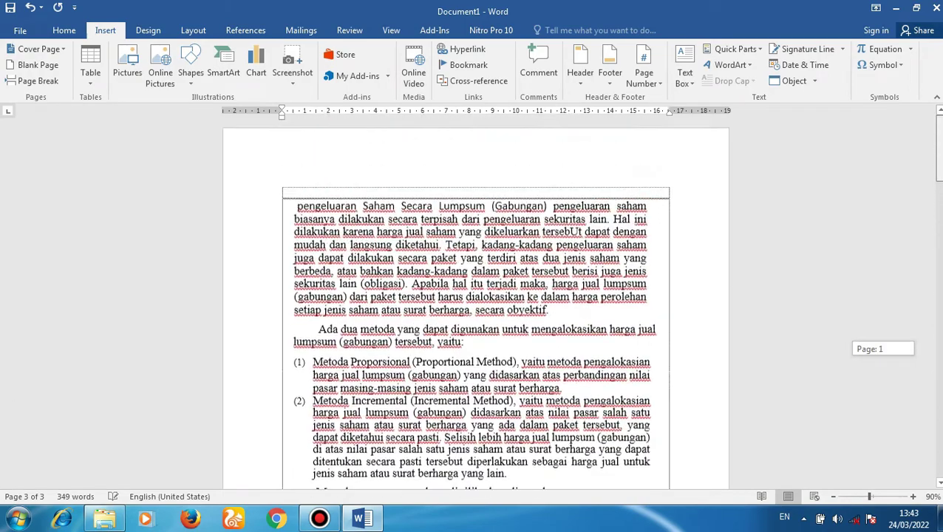
left_click(512, 248)
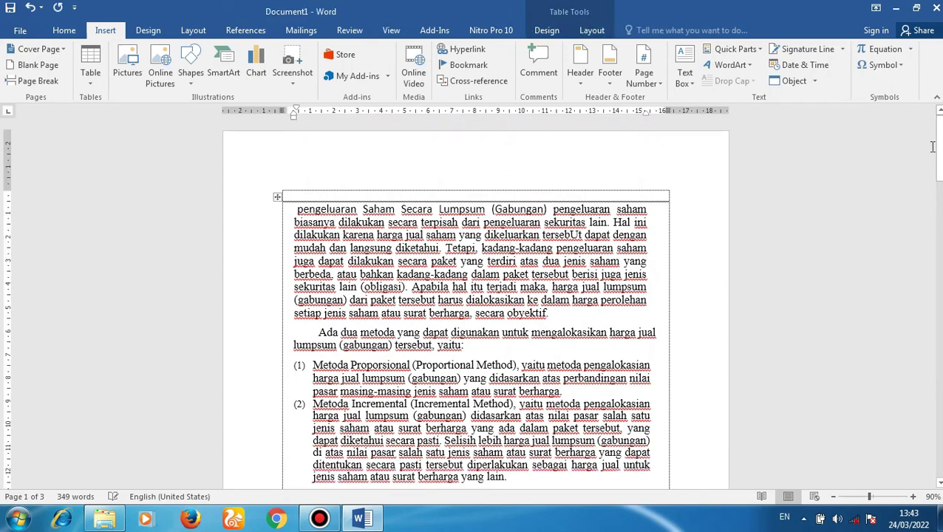
left_click_drag(939, 156, 941, 185)
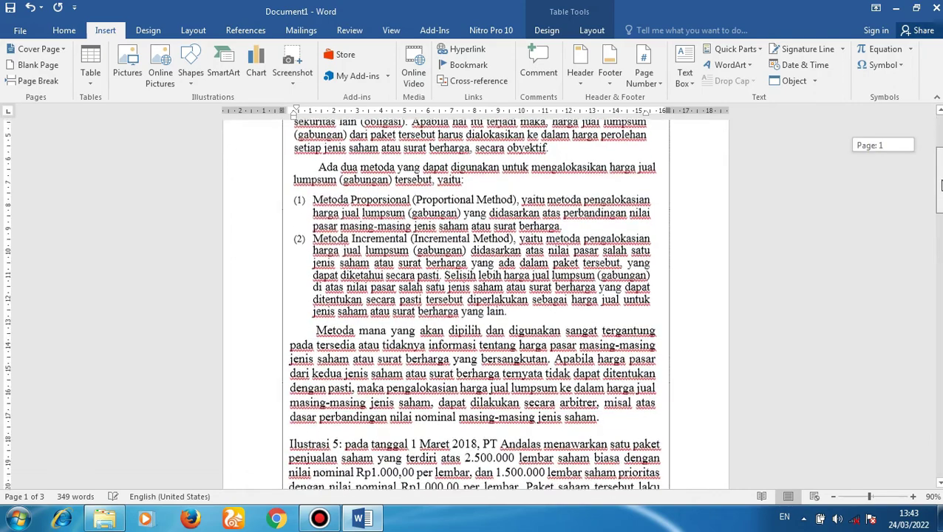
left_click_drag(940, 185, 939, 159)
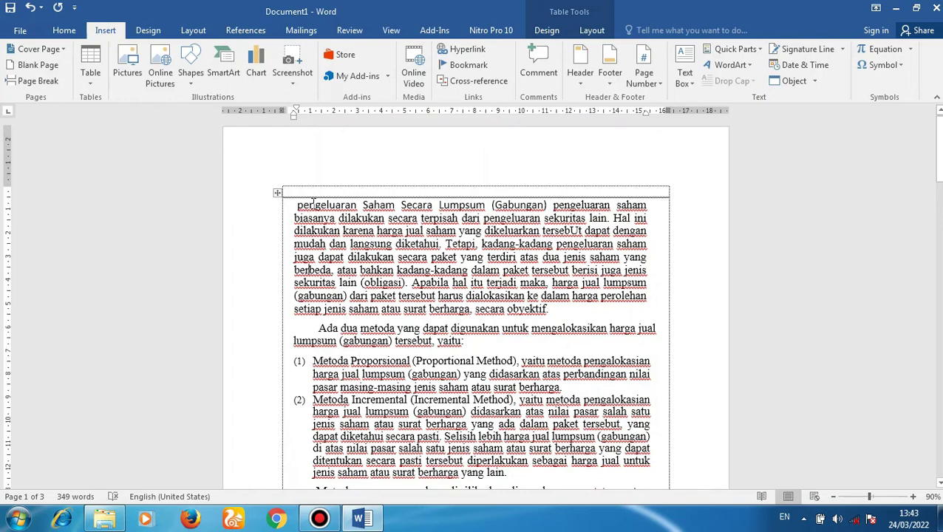
left_click(313, 361)
left_click(297, 204)
key("Up")
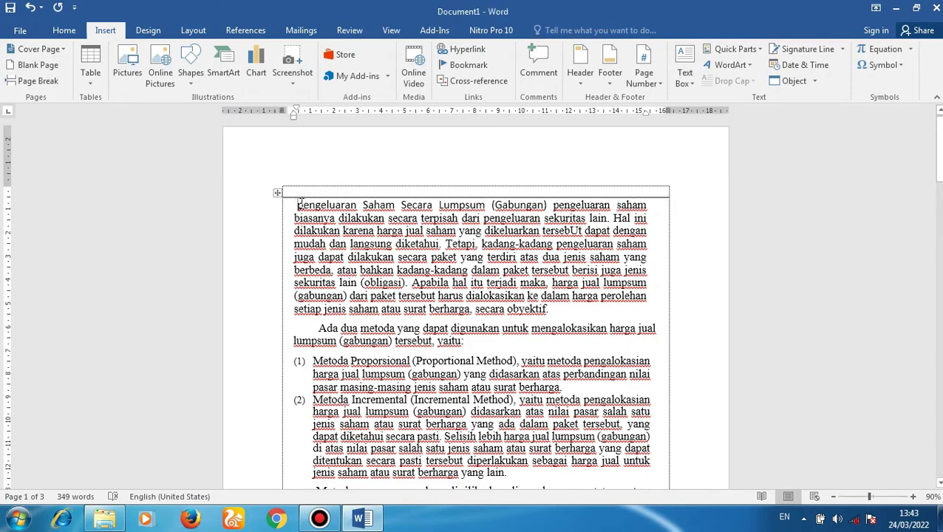
left_click_drag(298, 205, 542, 374)
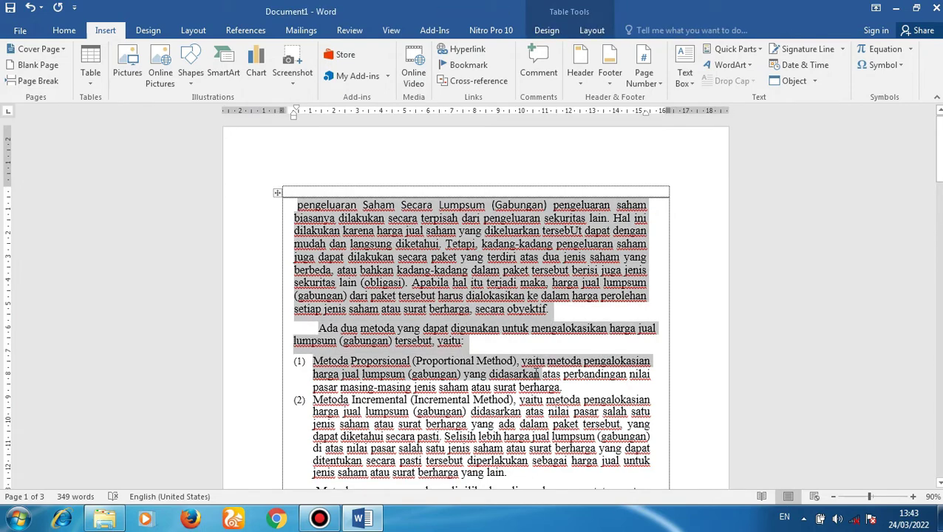
Make the selected opening text bold and red.
left_click(65, 33)
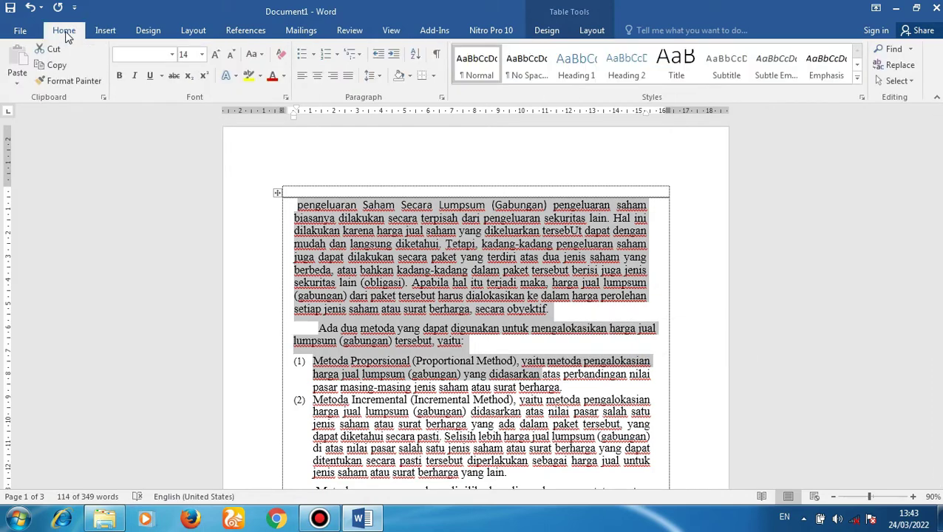
left_click(119, 78)
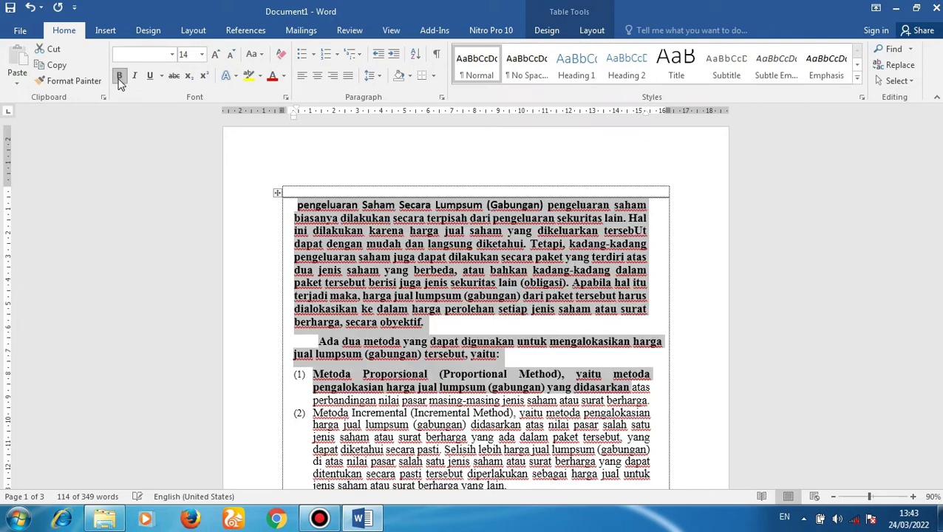
left_click(273, 79)
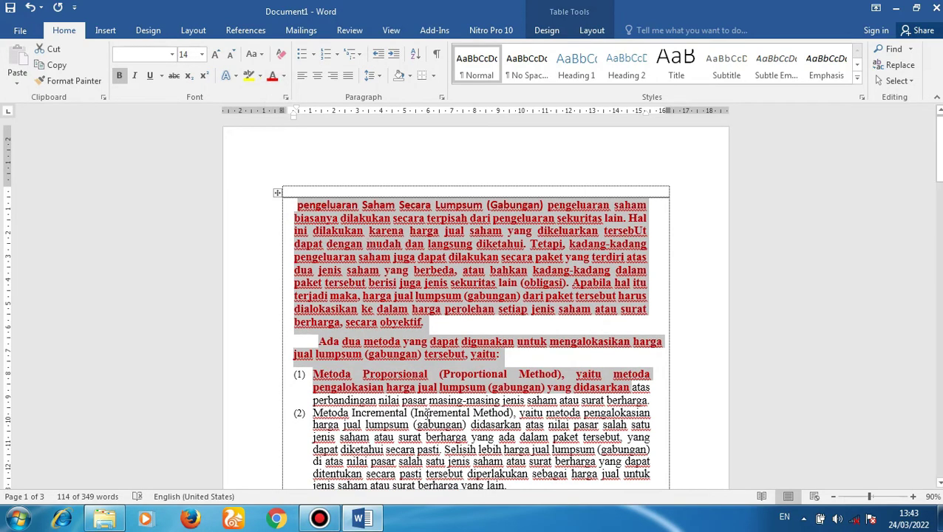
left_click(424, 414)
Set the start of the Metoda Incremental item (2) in Arial Black.
left_click_drag(933, 168, 941, 209)
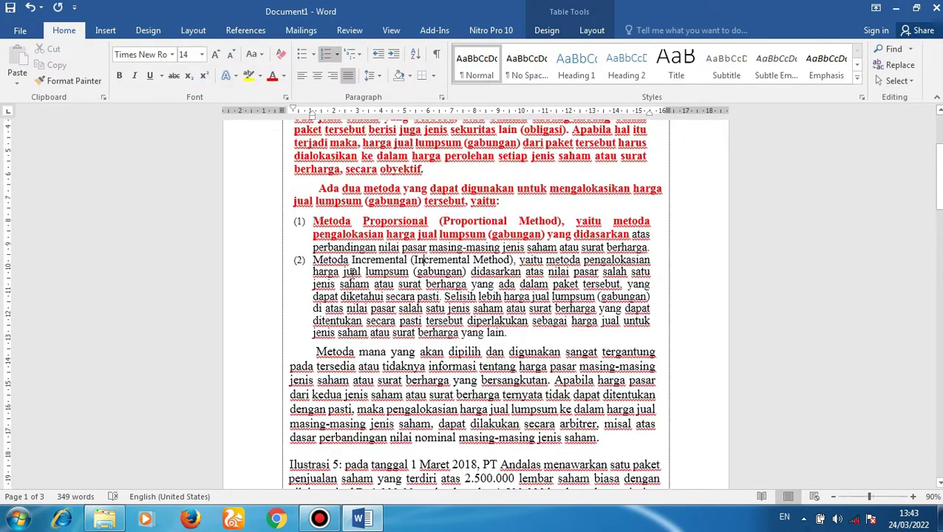
left_click_drag(312, 259, 398, 284)
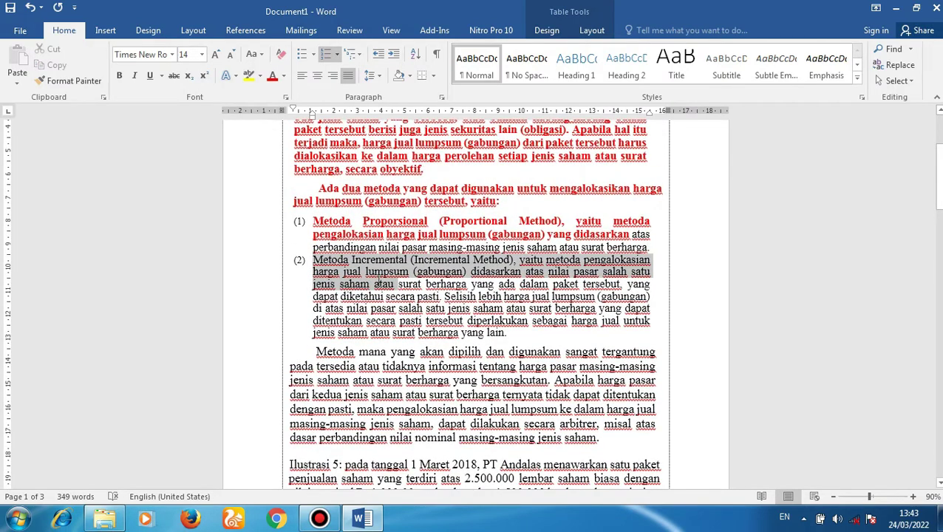
left_click(173, 55)
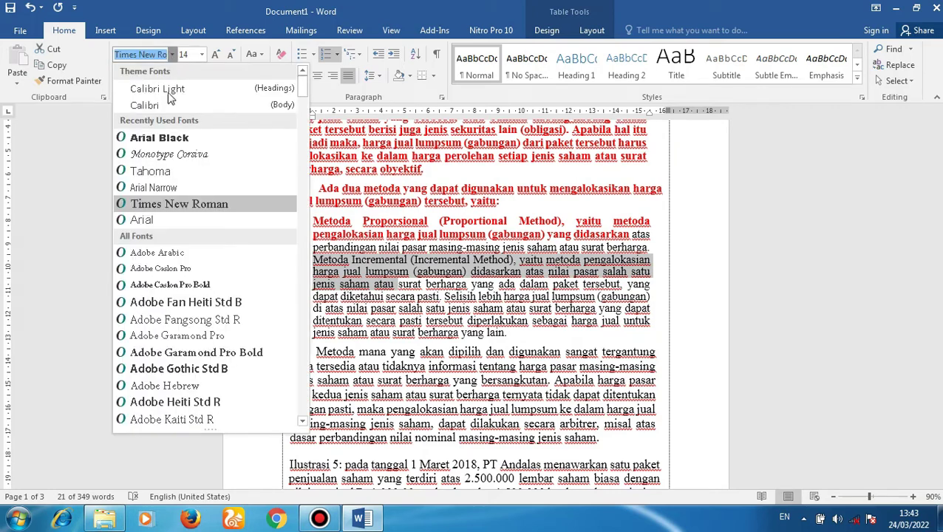
left_click(173, 140)
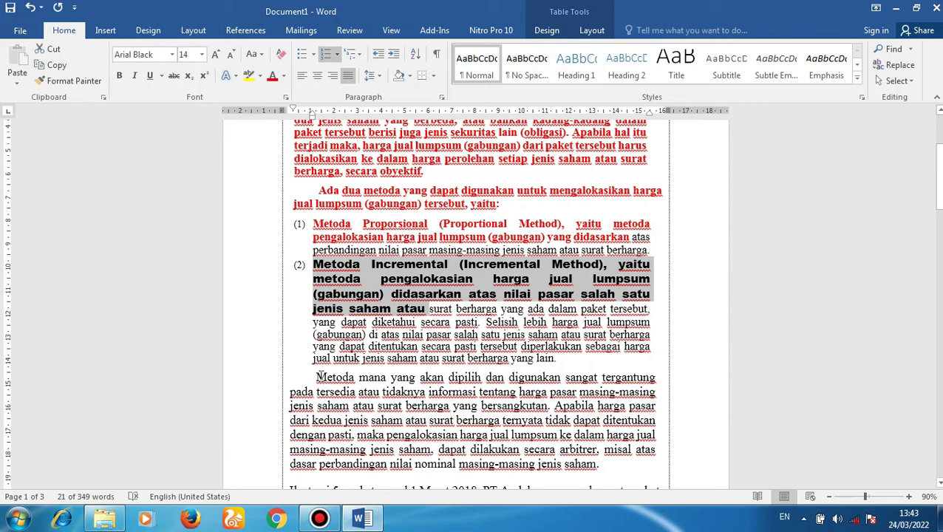
Colour the opening lines of the Metoda mana paragraph light blue.
left_click_drag(318, 378, 427, 392)
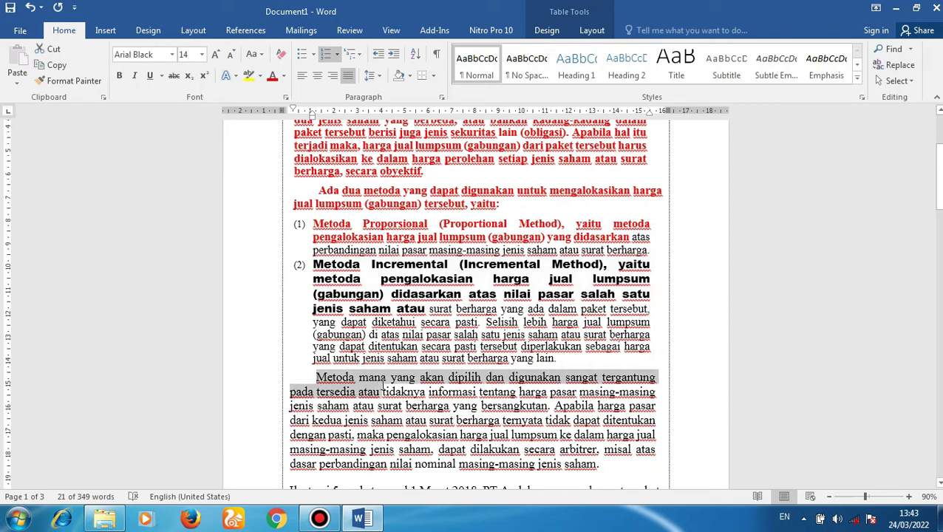
left_click(284, 76)
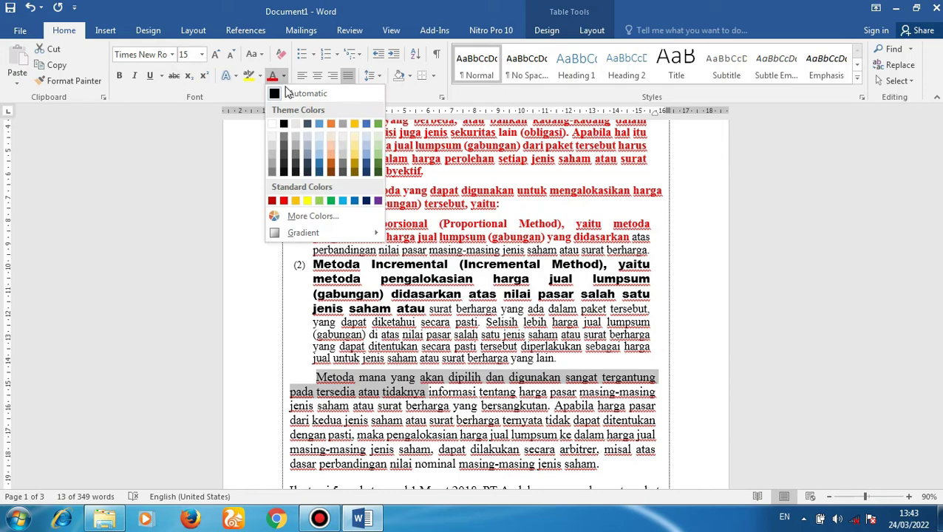
left_click(343, 201)
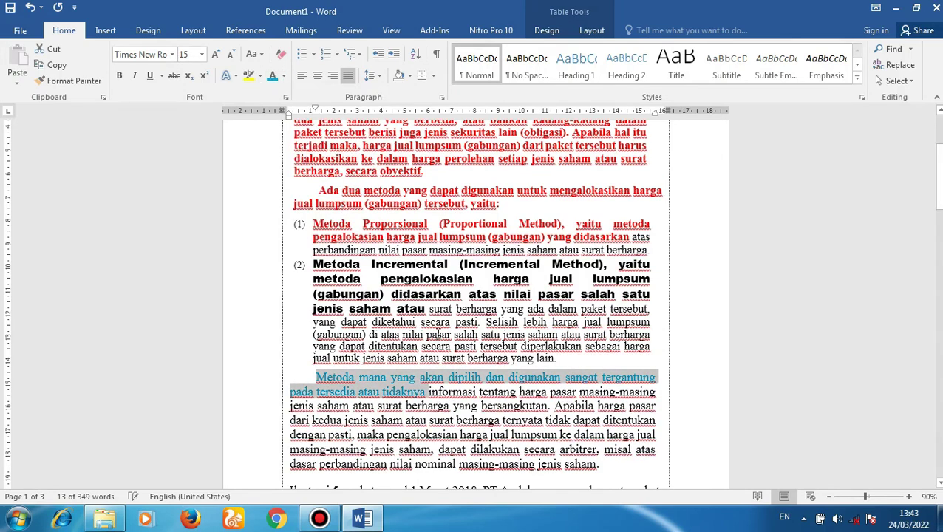
left_click(450, 332)
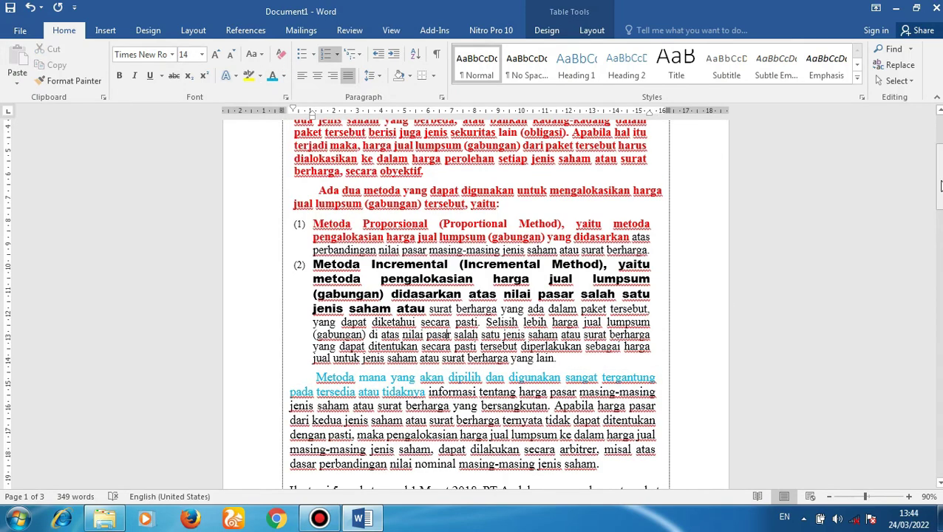
left_click_drag(941, 185, 940, 174)
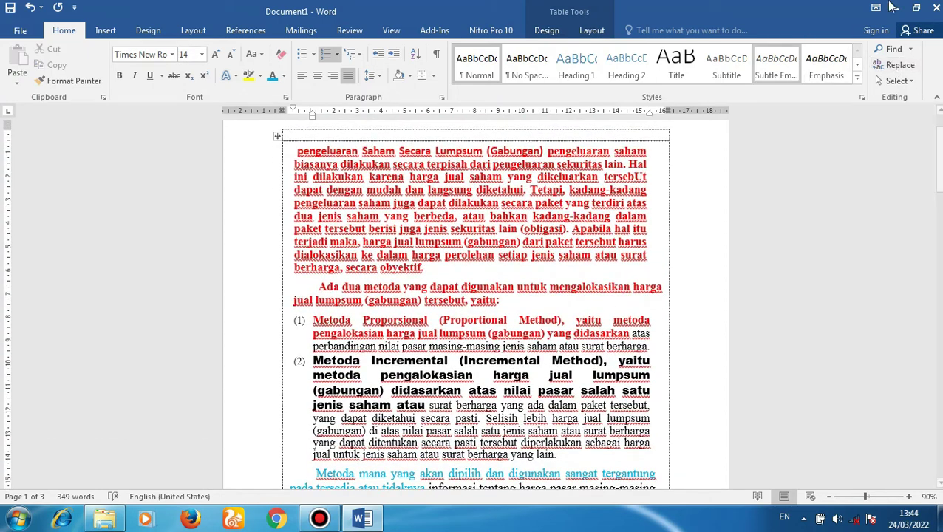
left_click(917, 9)
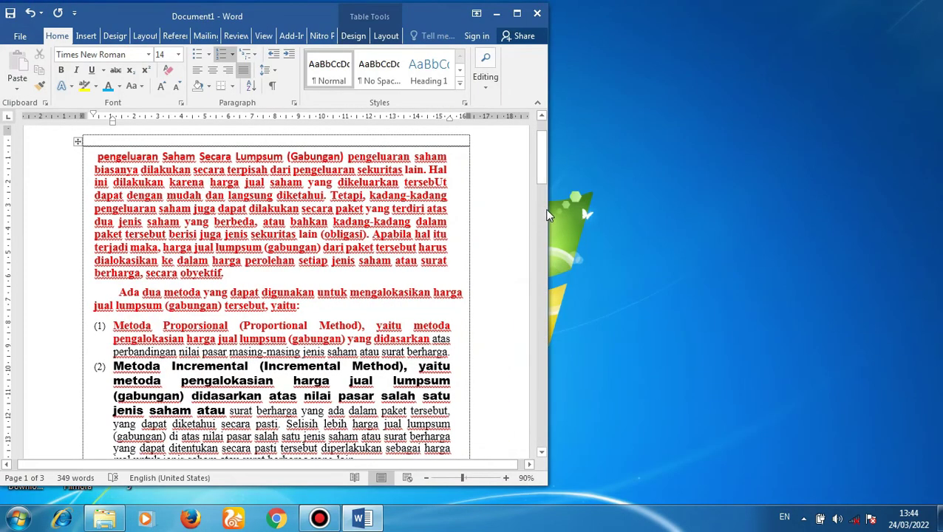
left_click_drag(548, 214, 510, 226)
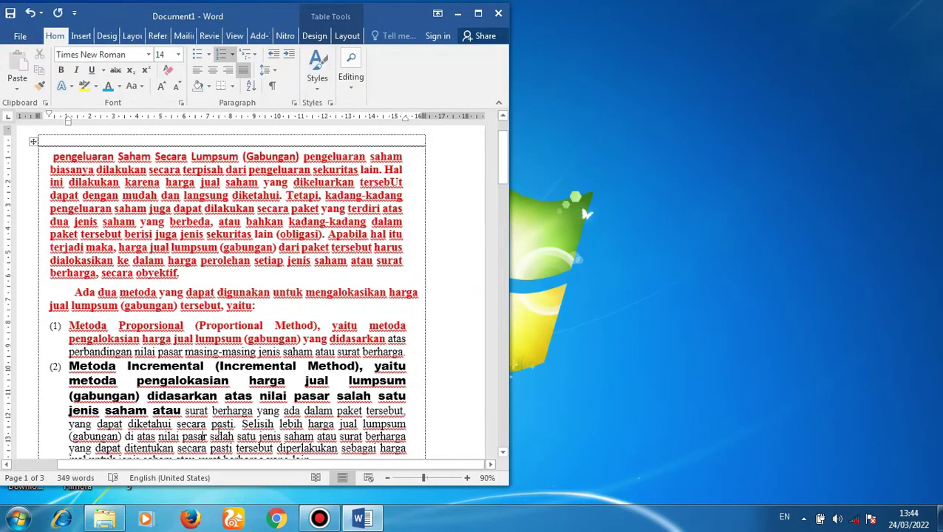
left_click(105, 521)
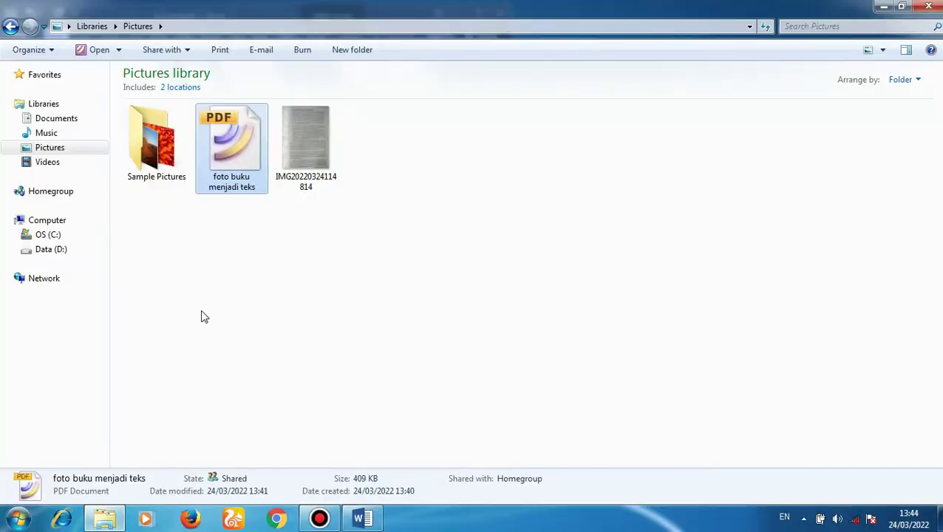
left_click(306, 161)
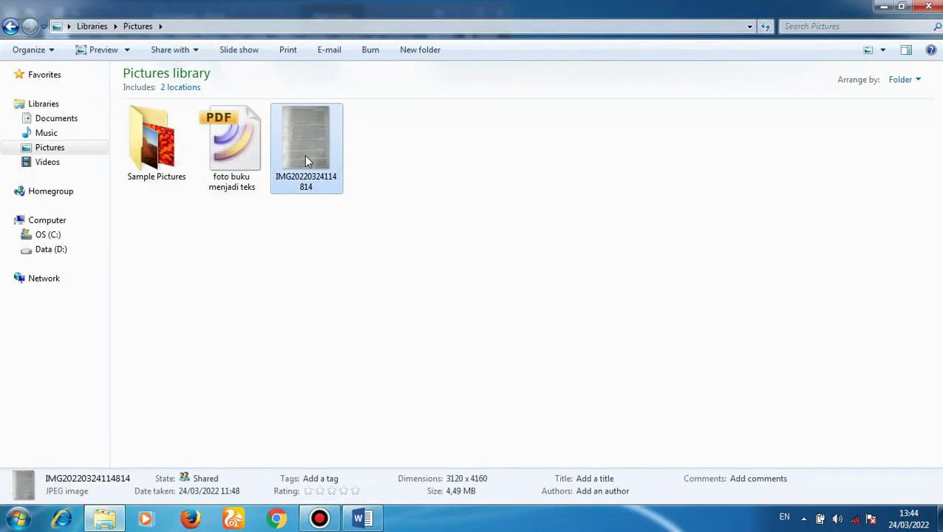
double_click(306, 158)
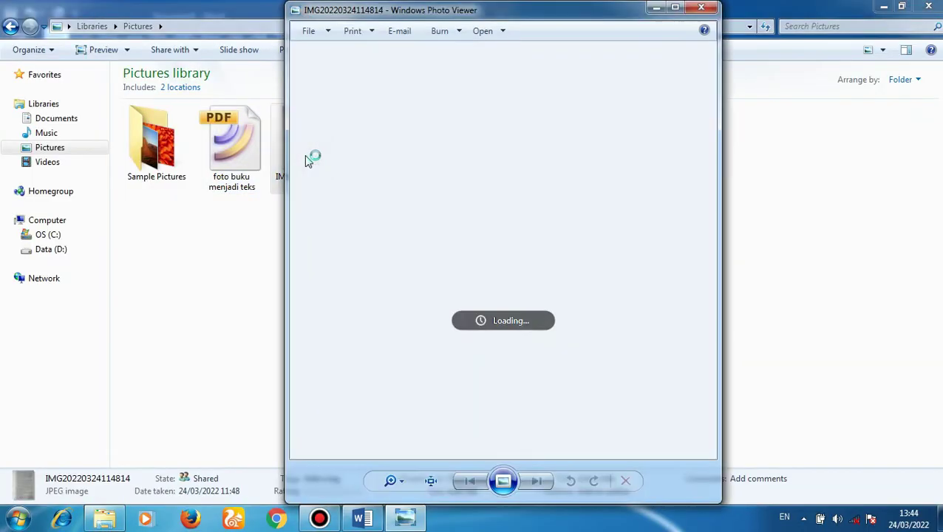
Position and widen Photo Viewer beside the Word document for comparison.
left_click(884, 6)
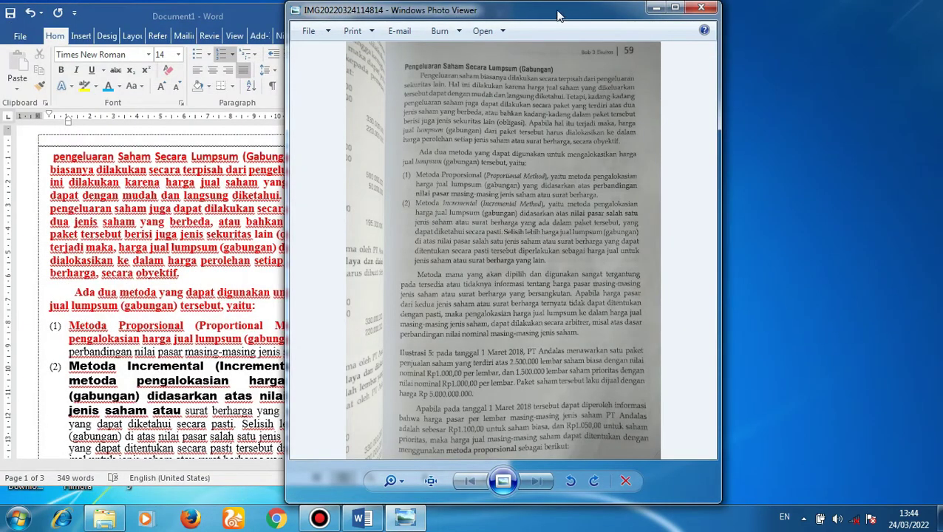
left_click_drag(565, 16, 767, 15)
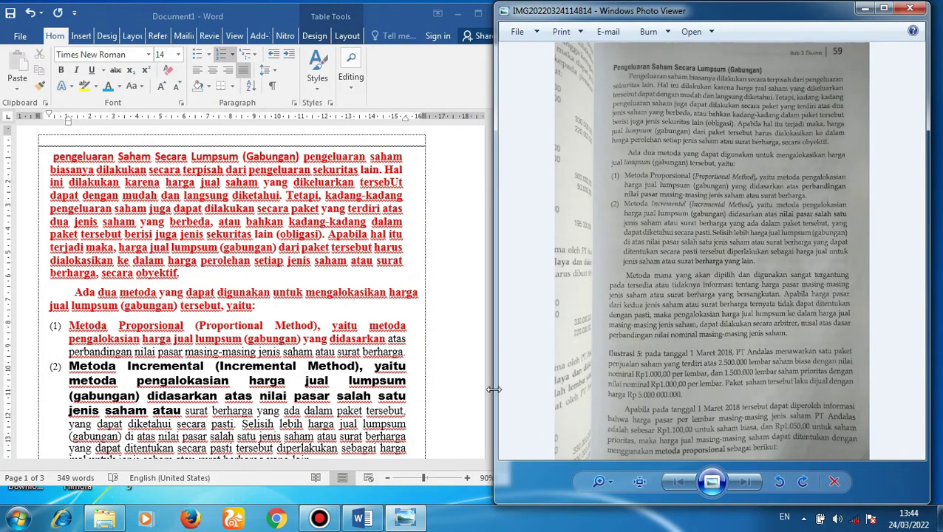
mouse_move(494, 389)
left_mouse_down()
mouse_move(438, 392)
mouse_move(450, 395)
left_mouse_up()
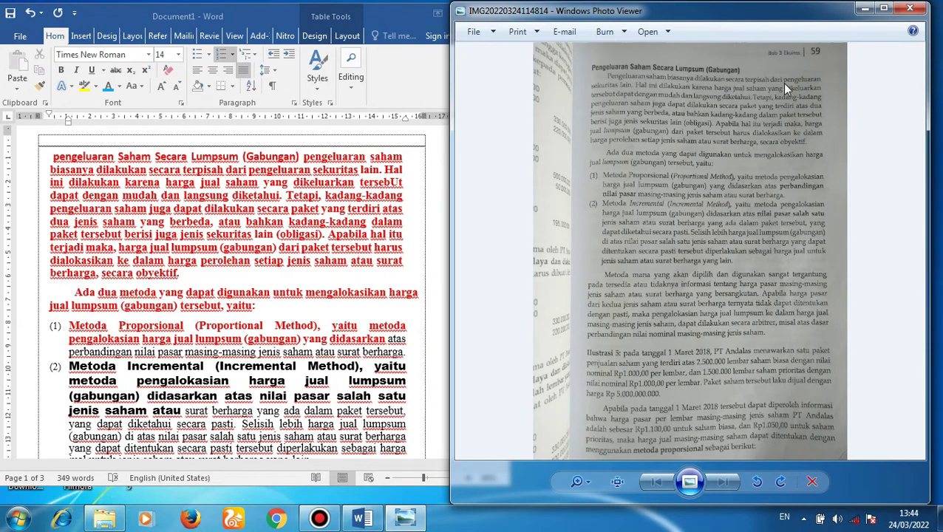
left_click(112, 158)
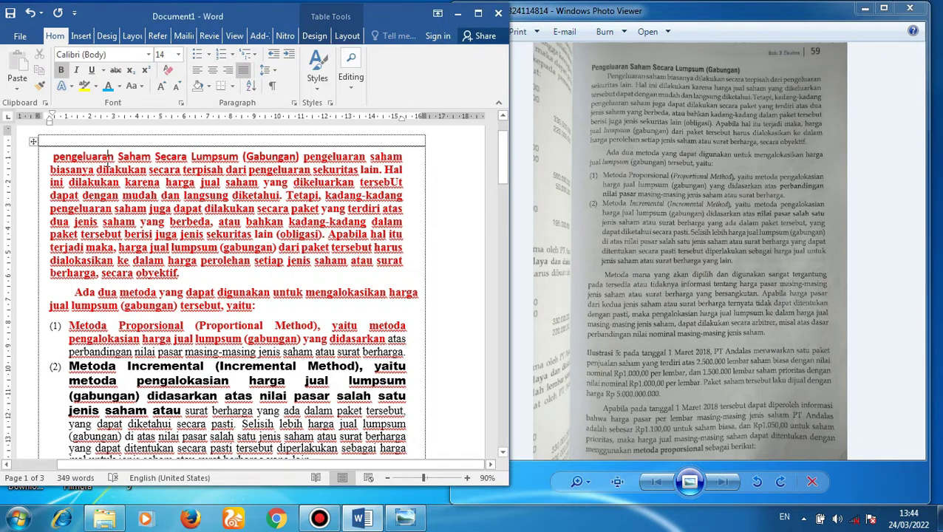
Move 'pengeluaran Saham Secara Lumpsum (Gabungan)' onto its own line and make it blue, italic and underlined.
left_click(304, 157)
key("Return")
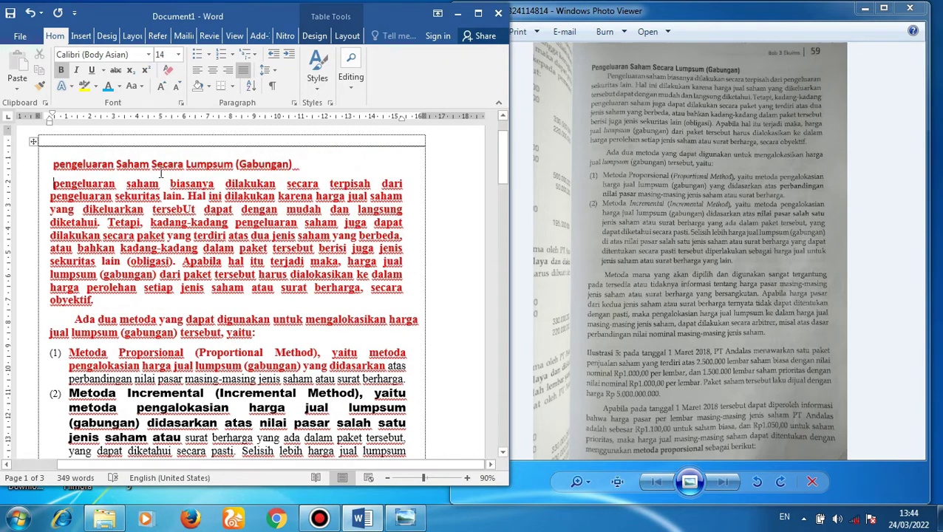
left_click_drag(93, 170, 298, 165)
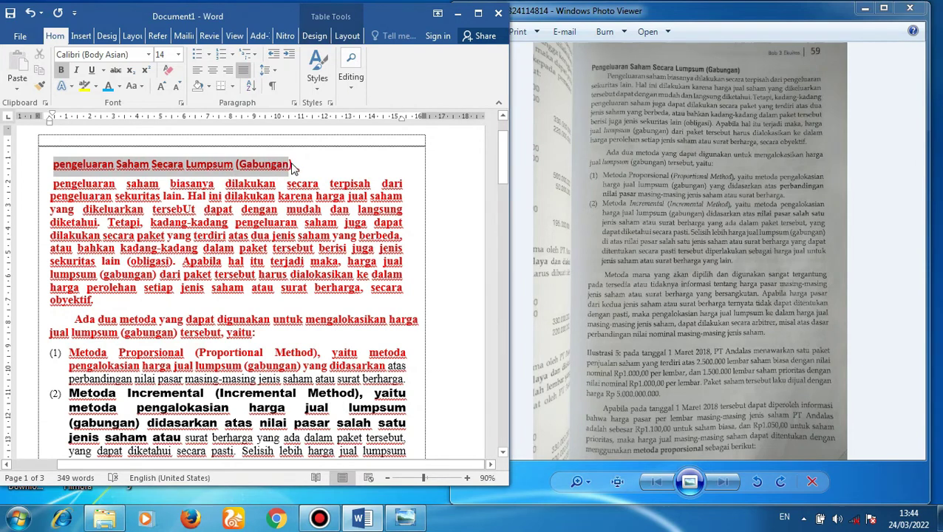
left_click(107, 86)
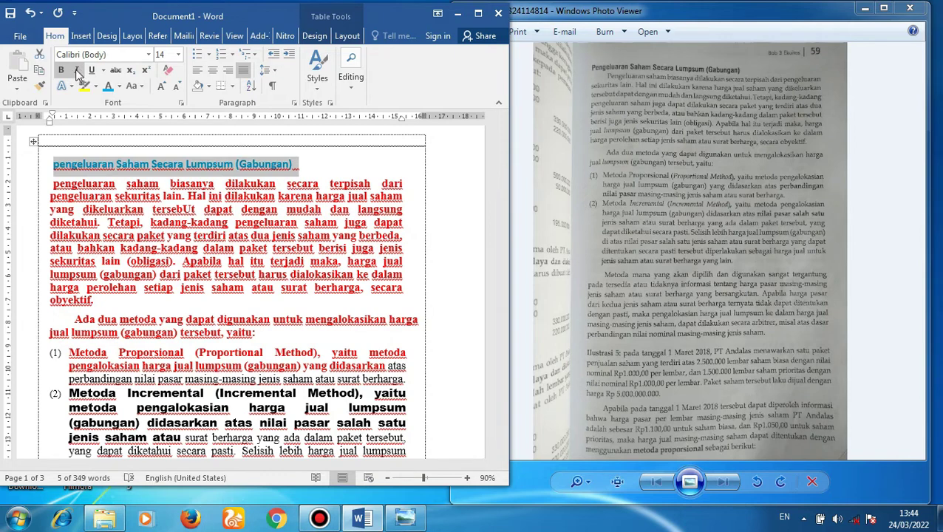
left_click(75, 70)
left_click(91, 71)
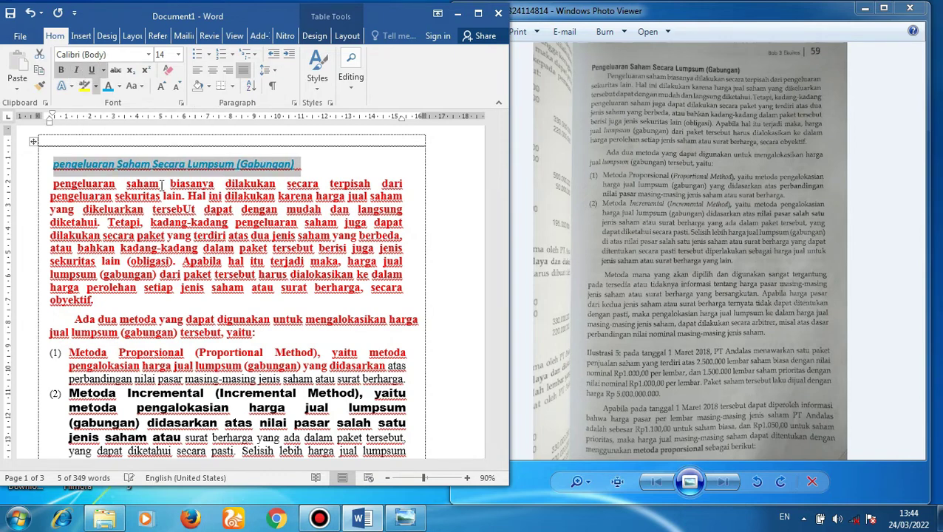
left_click(146, 159)
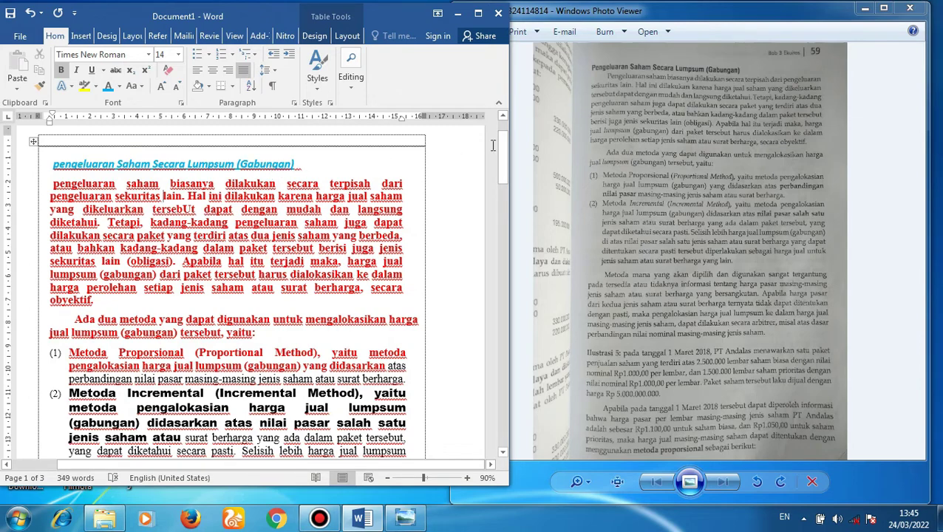
left_click_drag(501, 165, 502, 173)
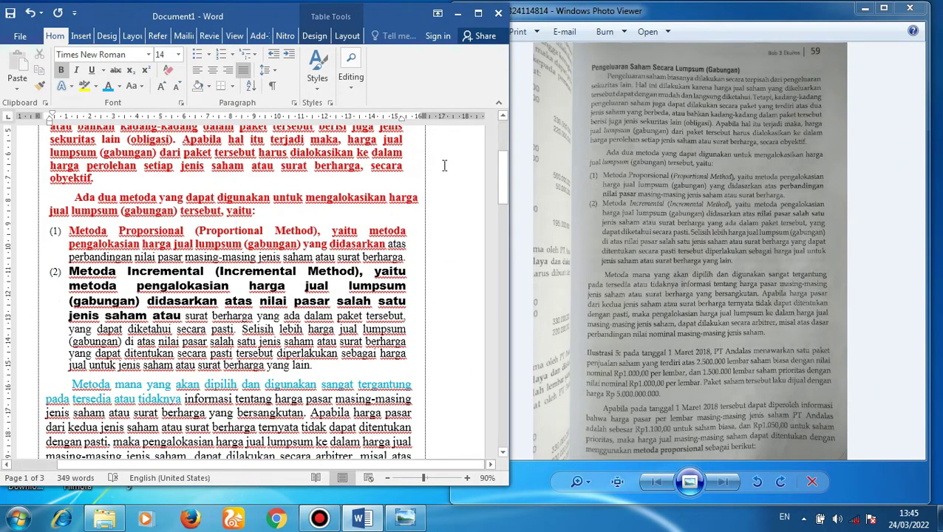
Make the words 'Ilustrasi 5: pada' blue and bold.
left_click_drag(503, 187, 502, 220)
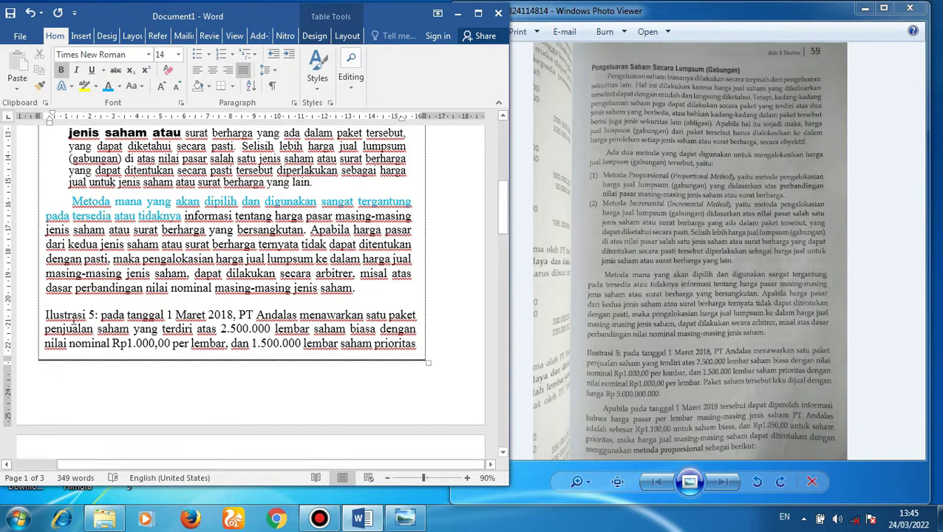
left_click_drag(70, 316, 124, 316)
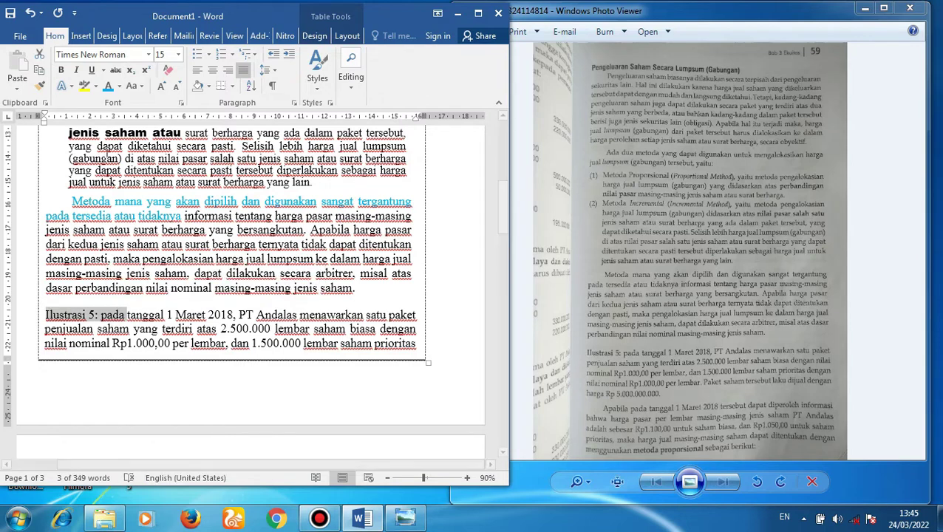
left_click(108, 86)
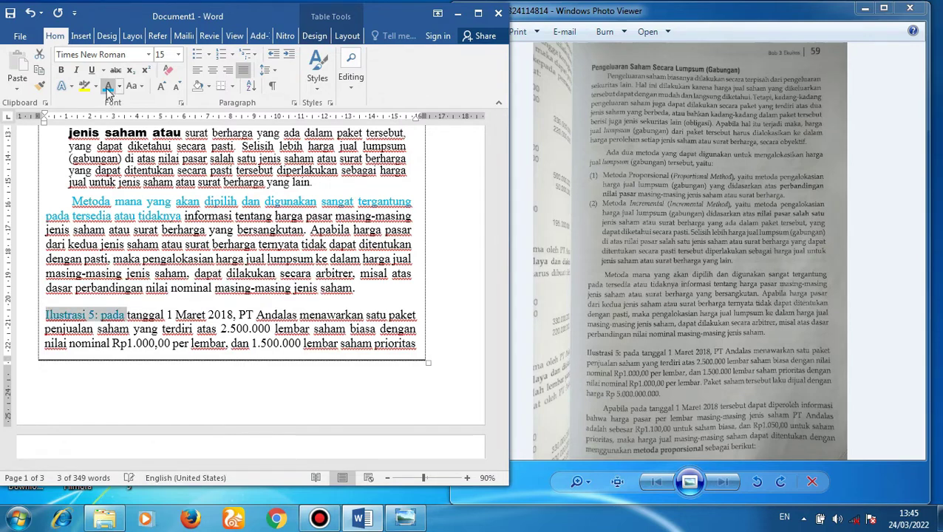
left_click(61, 70)
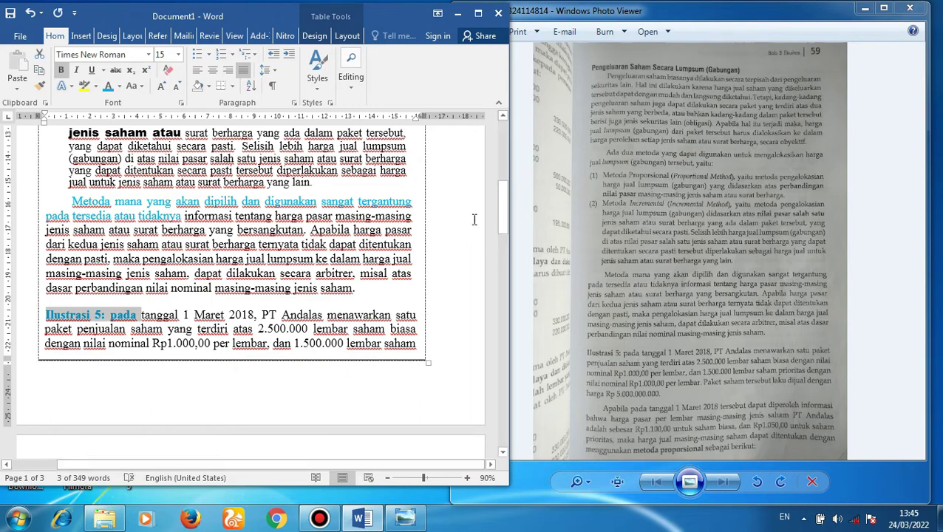
Colour the phrase 'Apabila pada tanggal 1 Maret 2018' blue.
left_click_drag(504, 211, 502, 242)
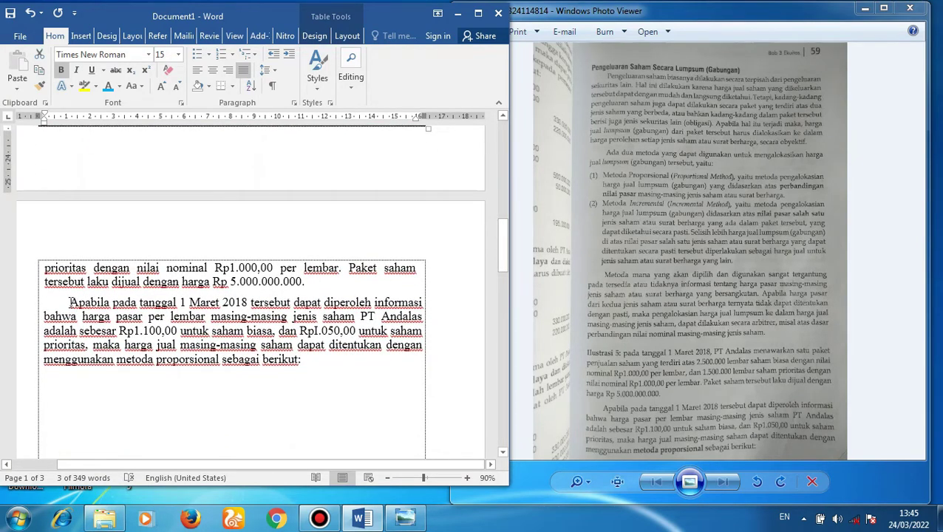
left_click_drag(70, 303, 249, 303)
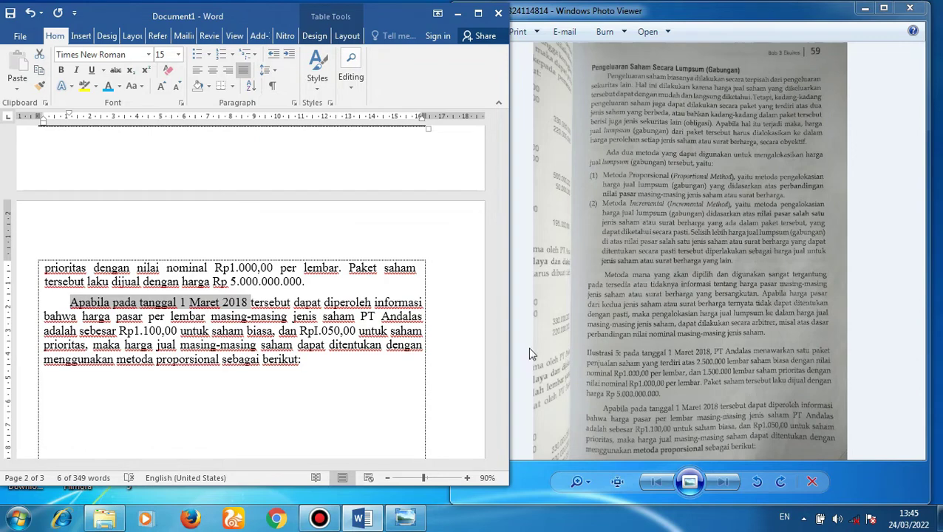
left_click(108, 86)
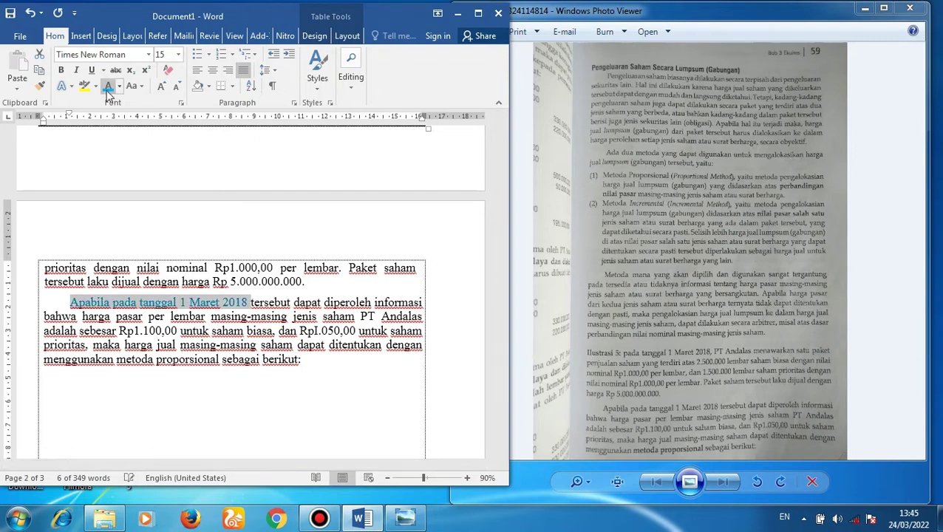
left_click(268, 329)
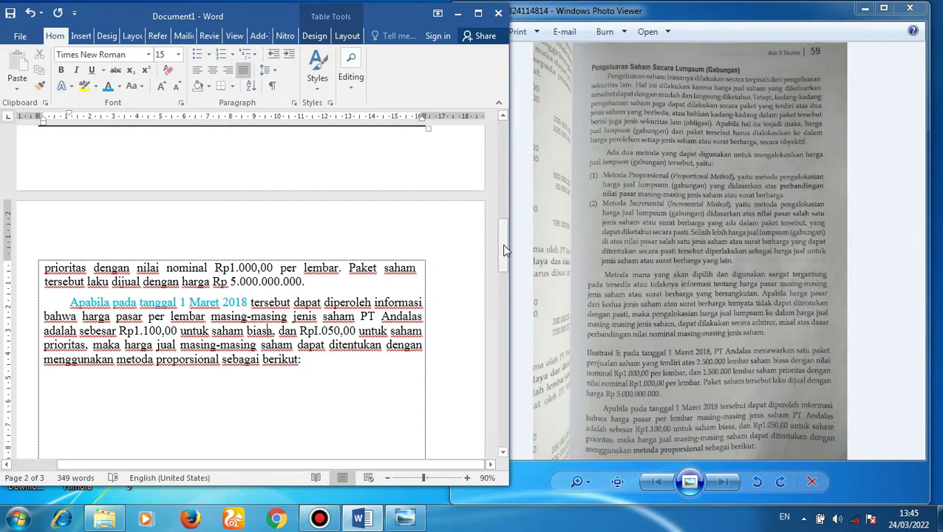
left_click_drag(503, 251, 503, 150)
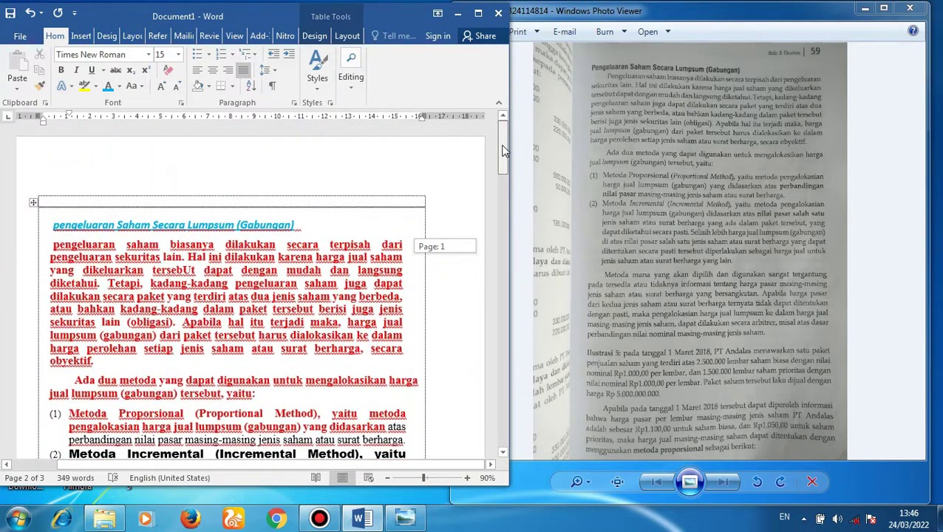